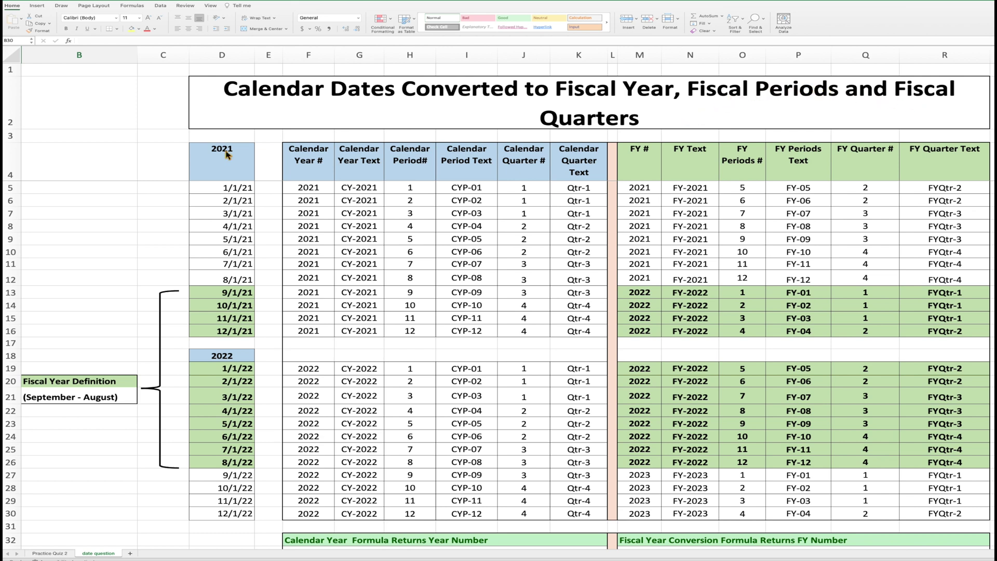
{"action": "scroll", "coordinate": [239, 171], "scroll_direction": "down", "scroll_amount": 1}
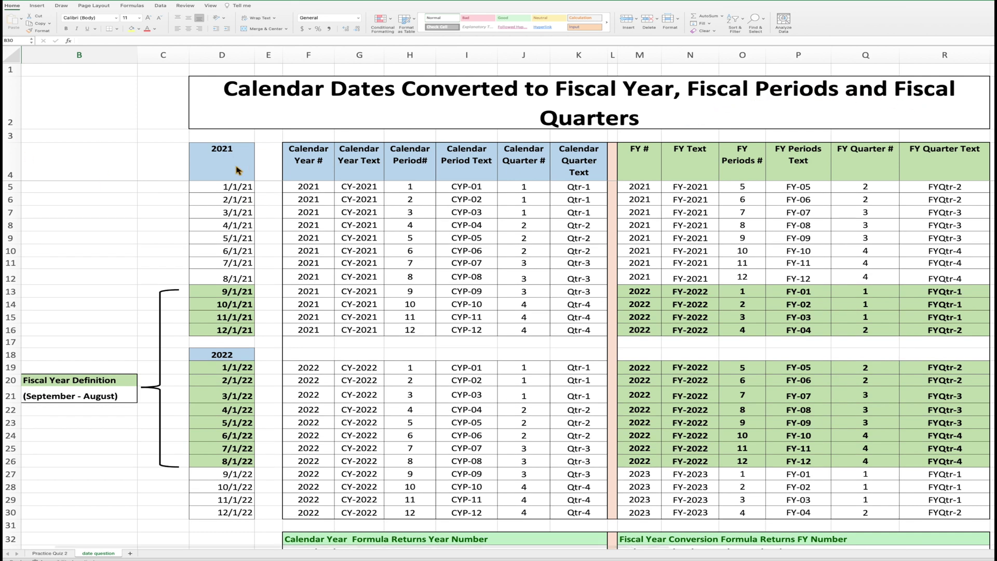
{"action": "scroll", "coordinate": [240, 189], "scroll_direction": "up", "scroll_amount": 1}
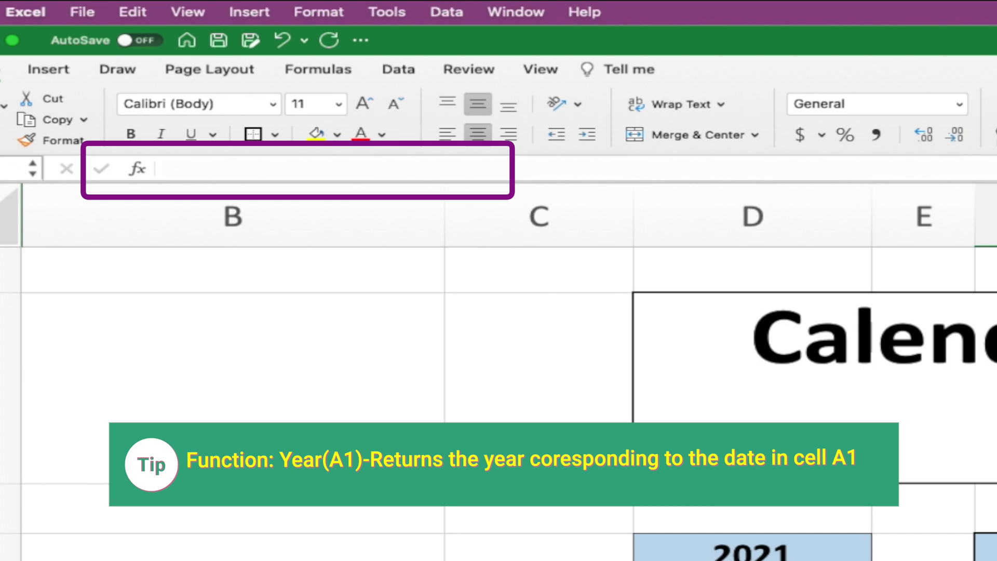
Enter a YEAR formula on D6 under Calendar Year # for 2/1/21 and copy it to the remaining 2021 and 2022 rows
{"action": "type", "text": "="}
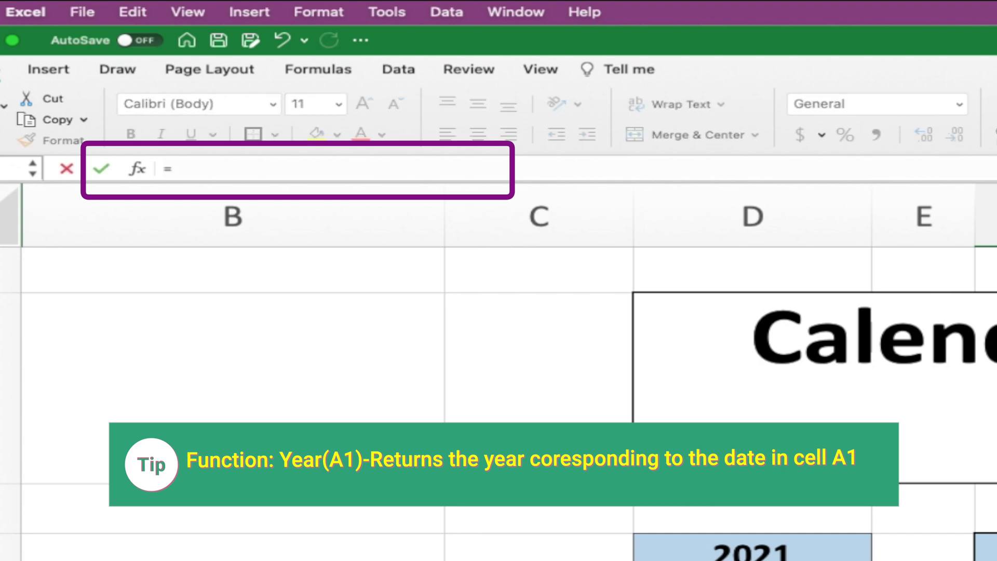
{"action": "type", "text": "Year"}
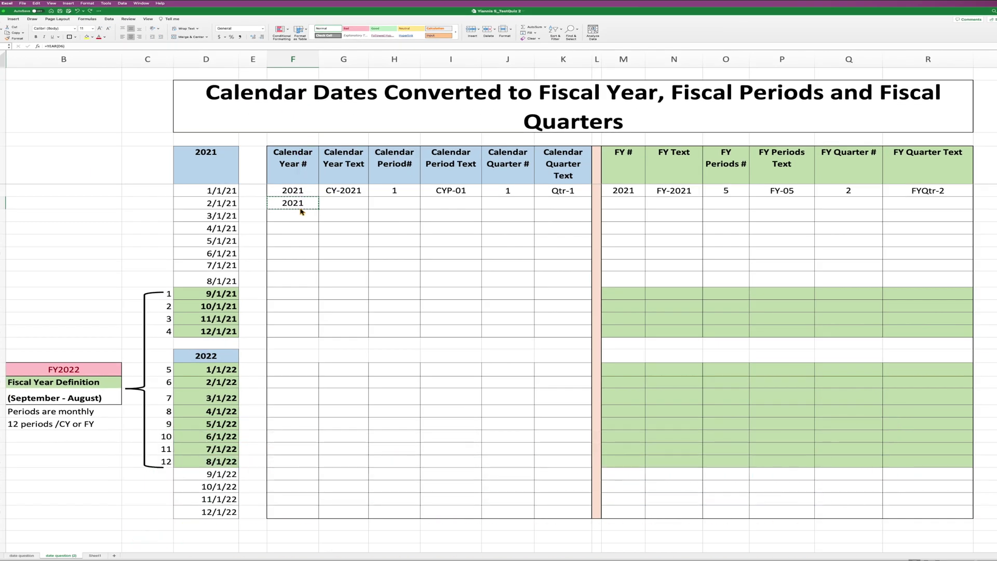
{"action": "left_click_drag", "start_coordinate": [295, 225], "coordinate": [294, 331]}
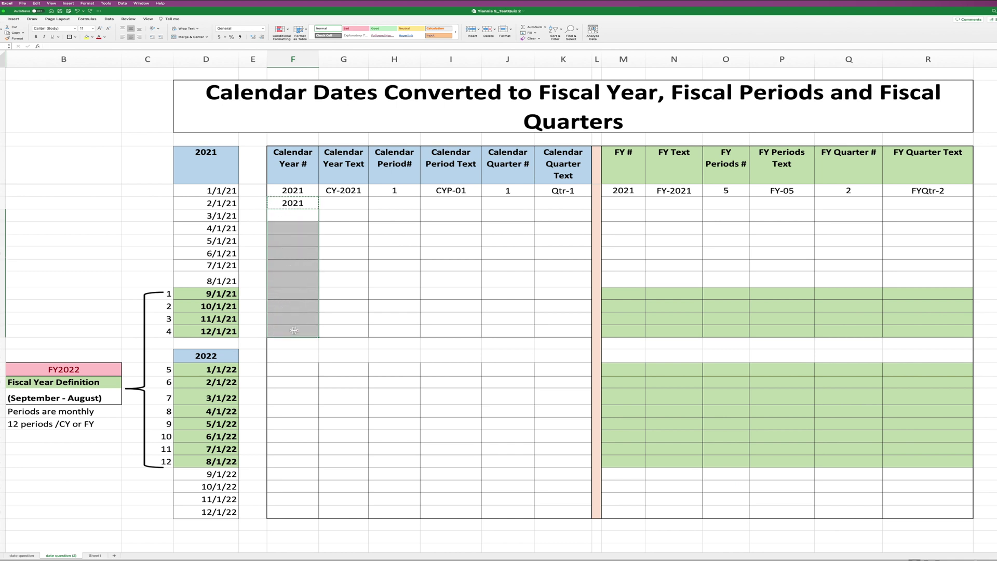
{"action": "key", "text": "super+v"}
{"action": "left_click_drag", "start_coordinate": [290, 371], "coordinate": [279, 514]}
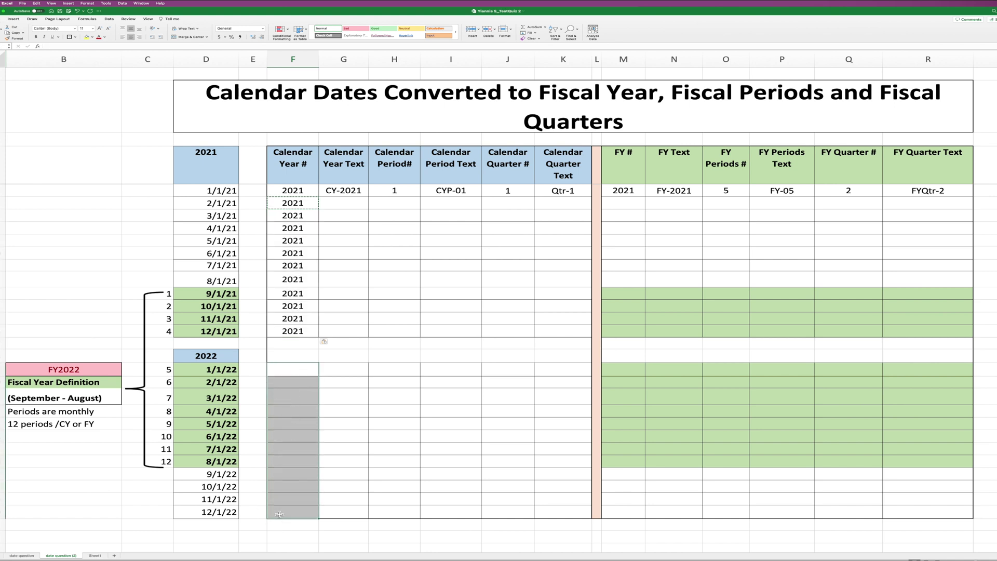
{"action": "key", "text": "super+v"}
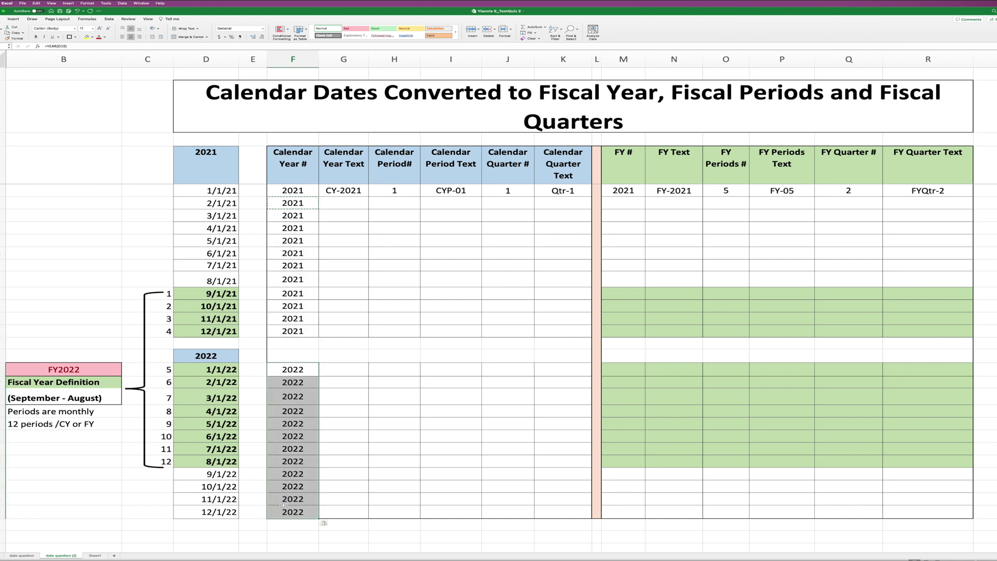
{"action": "key", "text": "Escape"}
Enter the formula ="CY-" & Year(D6) in the Calendar Year Text cell for 2/1/21
{"action": "left_click", "coordinate": [344, 203]}
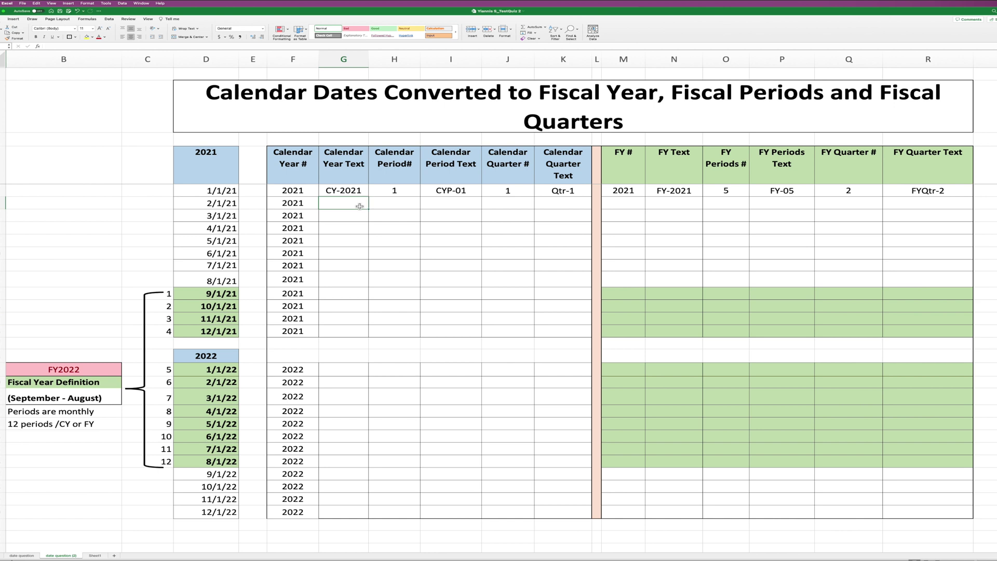
{"action": "type", "text": "="}
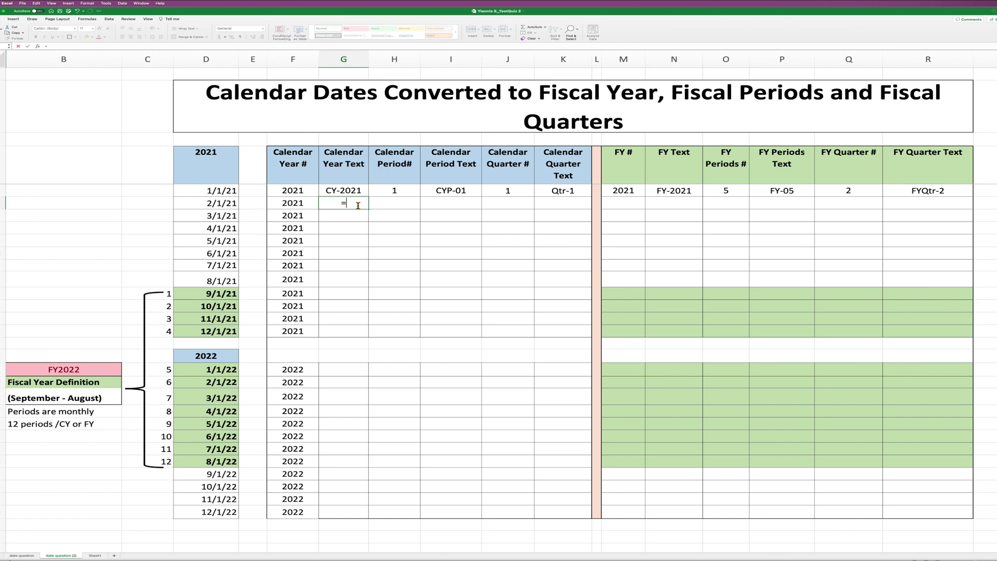
{"action": "type", "text": "\""}
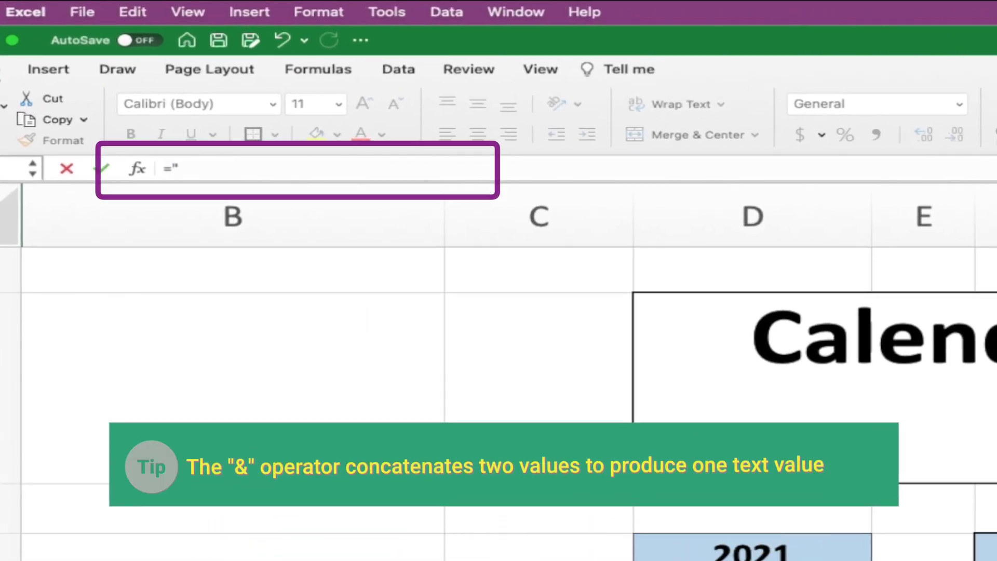
{"action": "type", "text": "CY"}
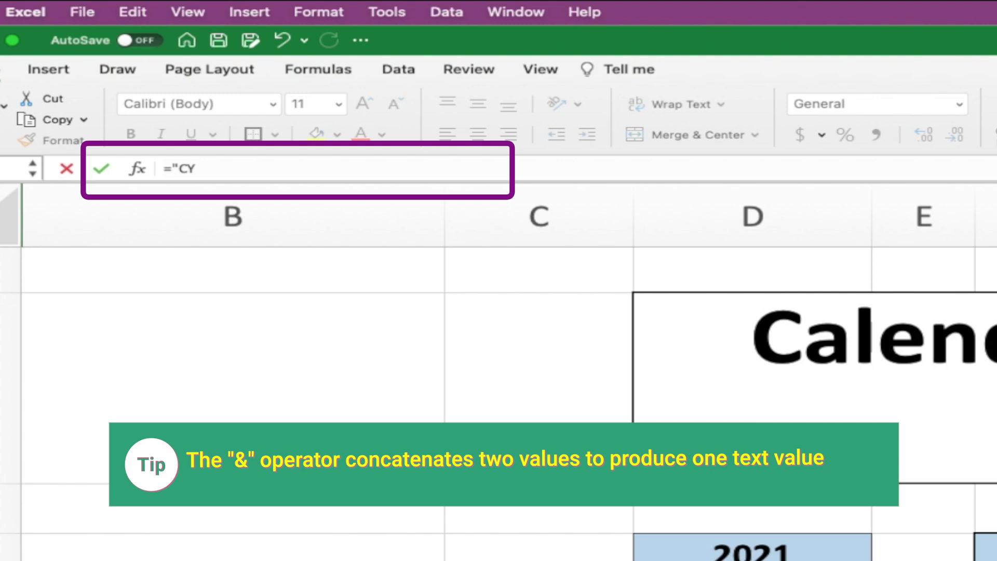
{"action": "type", "text": "-\" & Year(D6"}
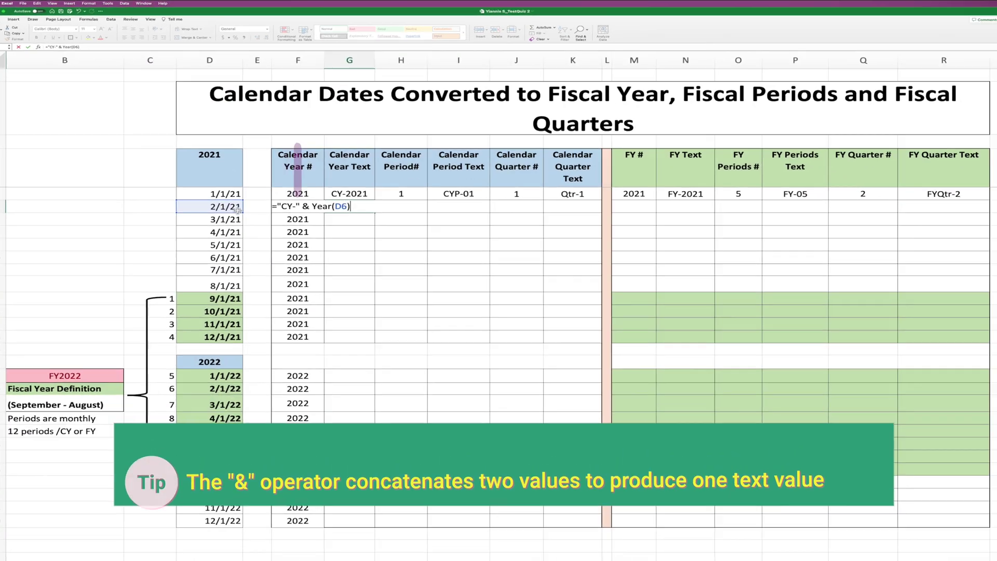
{"action": "key", "text": "Tab"}
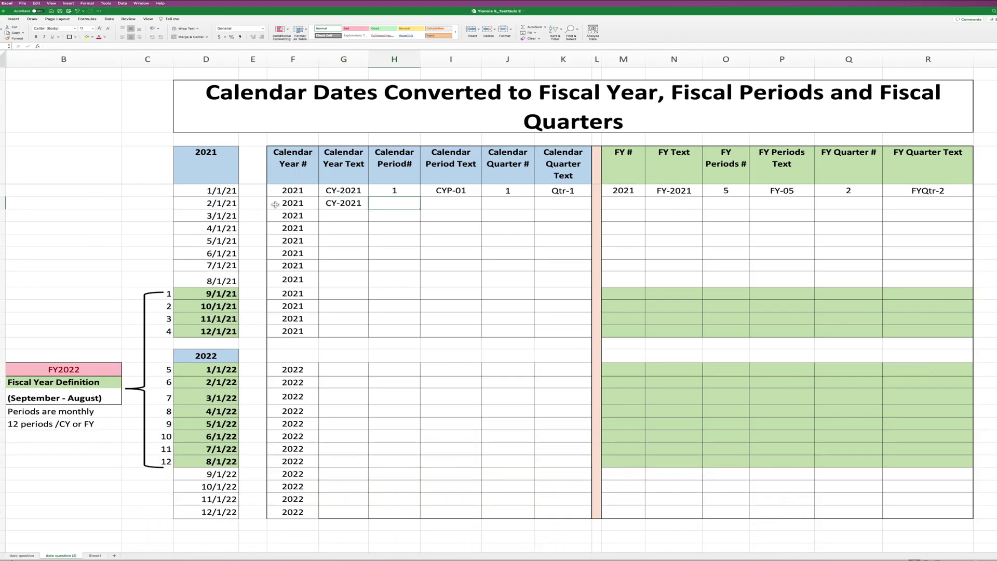
Copy the 2/1/21 Calendar Year Text formula to the rows 3/1/21 through 12/1/21 and 1/1/22 through 12/1/22
{"action": "left_click", "coordinate": [349, 208]}
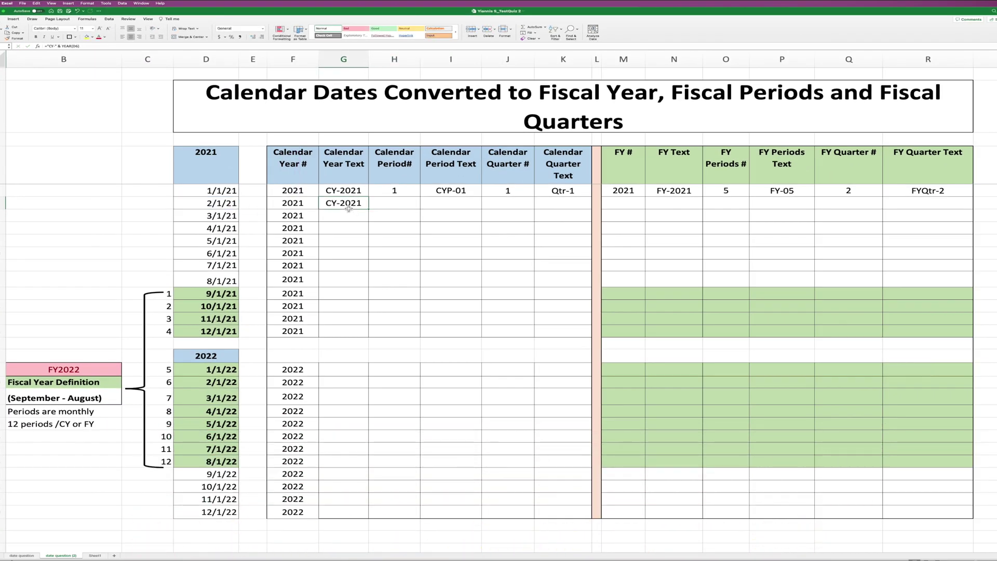
{"action": "key", "text": "super+c"}
{"action": "key", "text": "Down"}
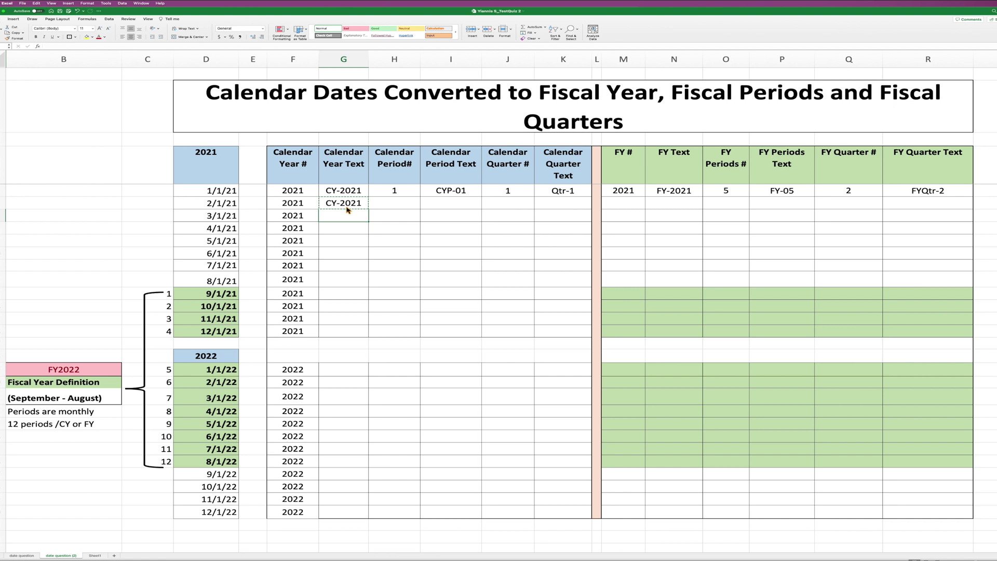
{"action": "left_click_drag", "start_coordinate": [350, 215], "coordinate": [348, 333]}
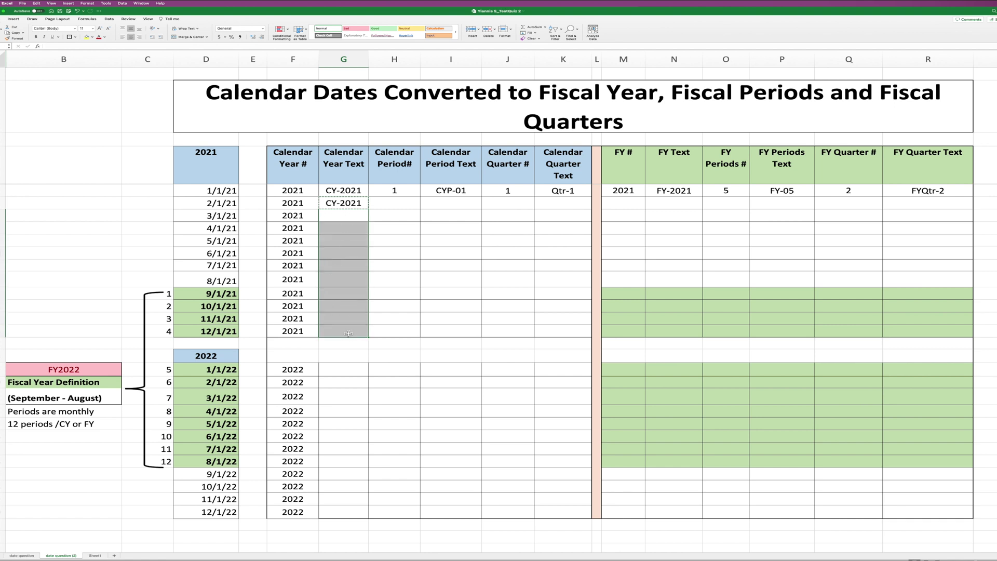
{"action": "key", "text": "super+v"}
{"action": "left_click_drag", "start_coordinate": [349, 370], "coordinate": [337, 518]}
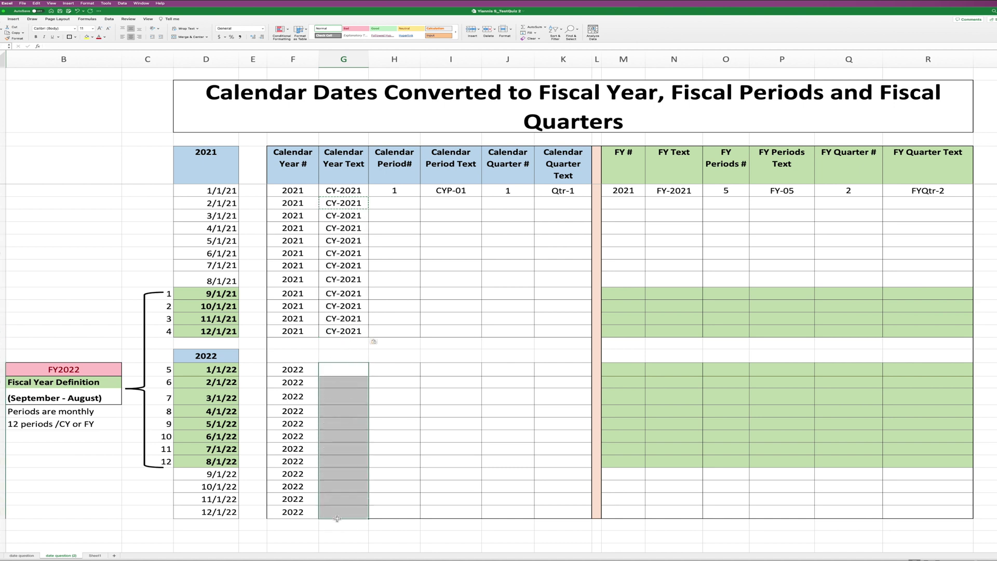
{"action": "key", "text": "super+v"}
{"action": "scroll", "coordinate": [337, 518], "scroll_direction": "right", "scroll_amount": 1}
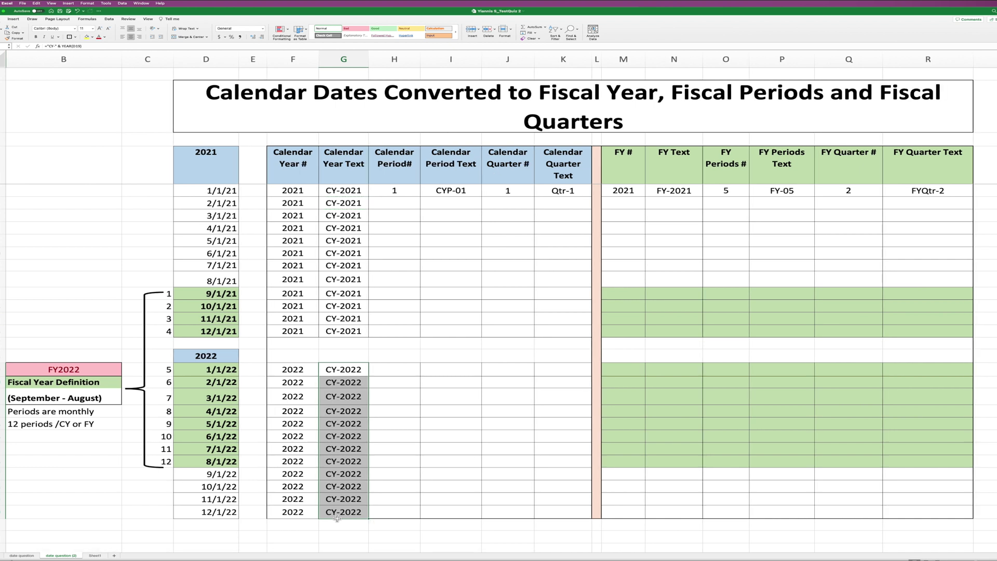
Enter a formula returning the month of D6 in the Calendar Period# cell for 2/1/21
{"action": "left_click", "coordinate": [402, 205]}
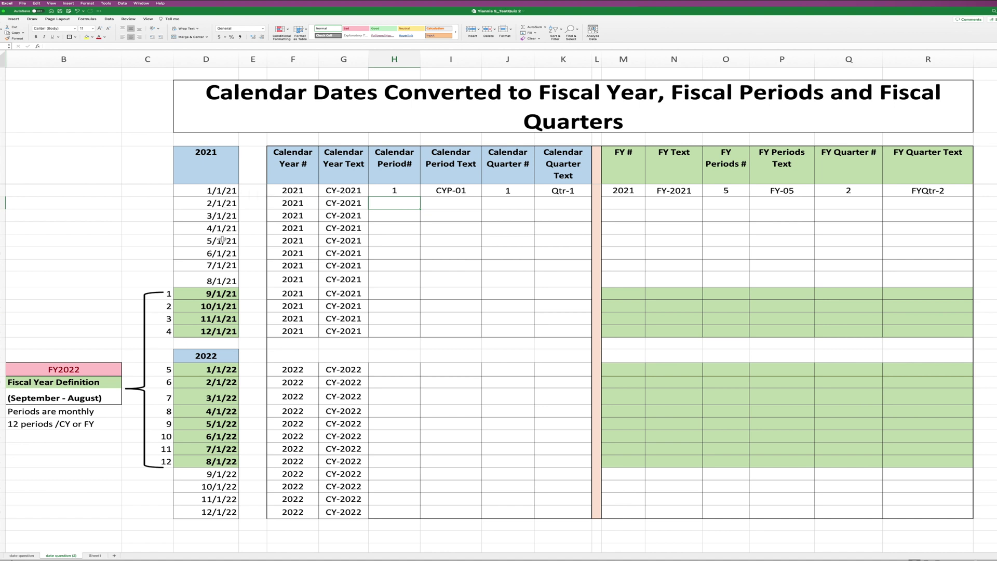
{"action": "type", "text": "="}
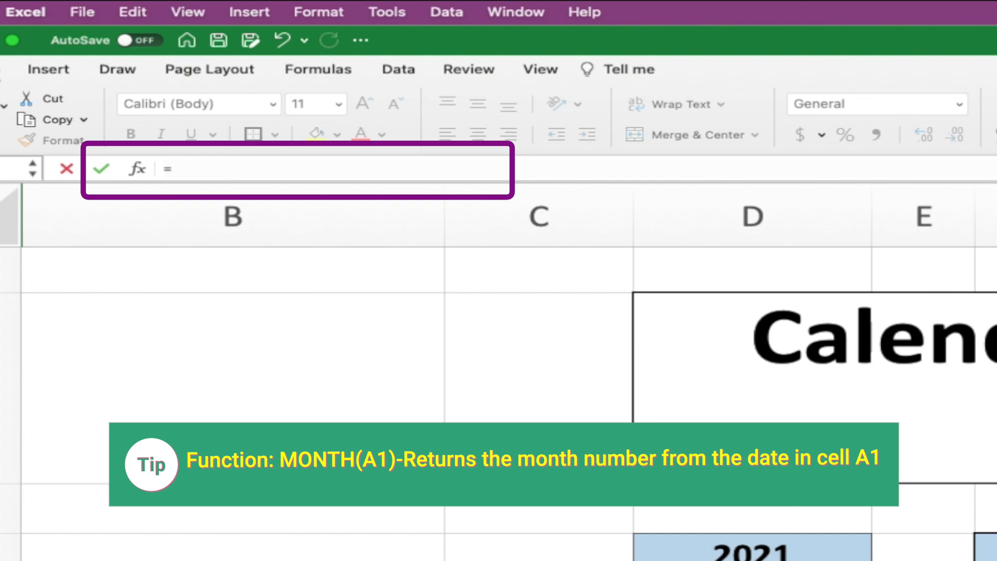
{"action": "type", "text": "month("}
{"action": "type", "text": "D6"}
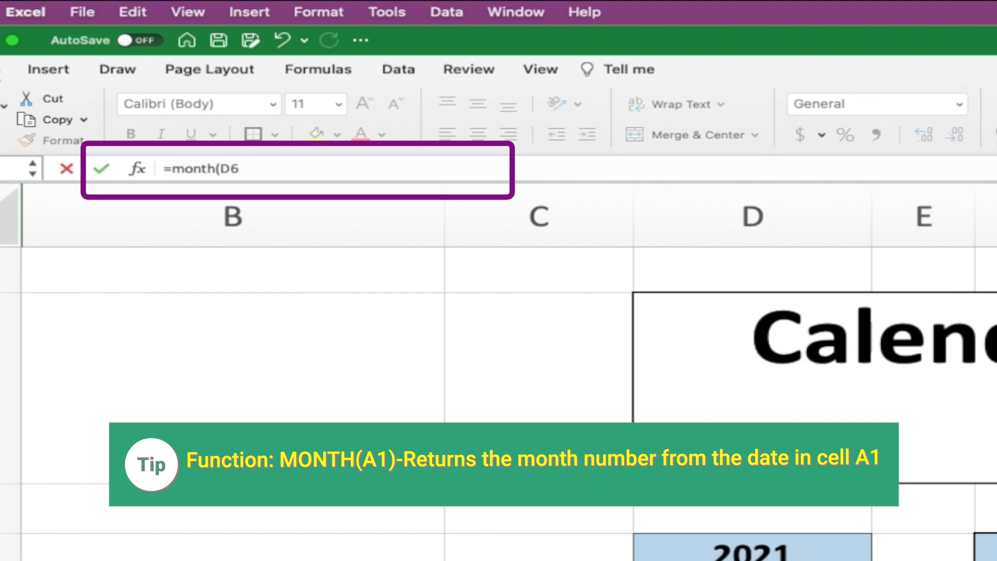
{"action": "key", "text": "Tab"}
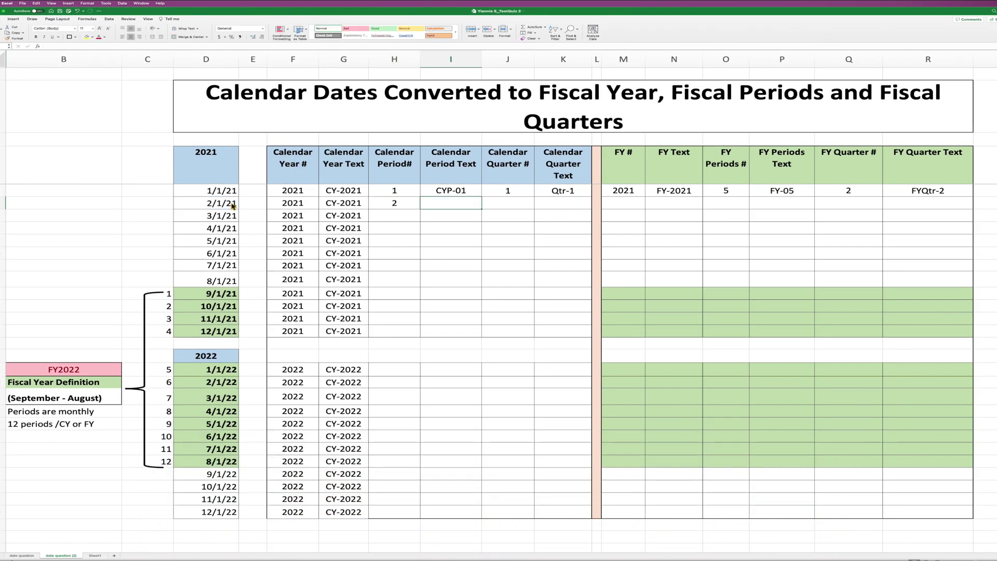
Copy the 2/1/21 Calendar Period# formula to the rows 3/1/21 through 12/1/21 and 1/1/22 through 12/1/22
{"action": "left_click", "coordinate": [387, 207]}
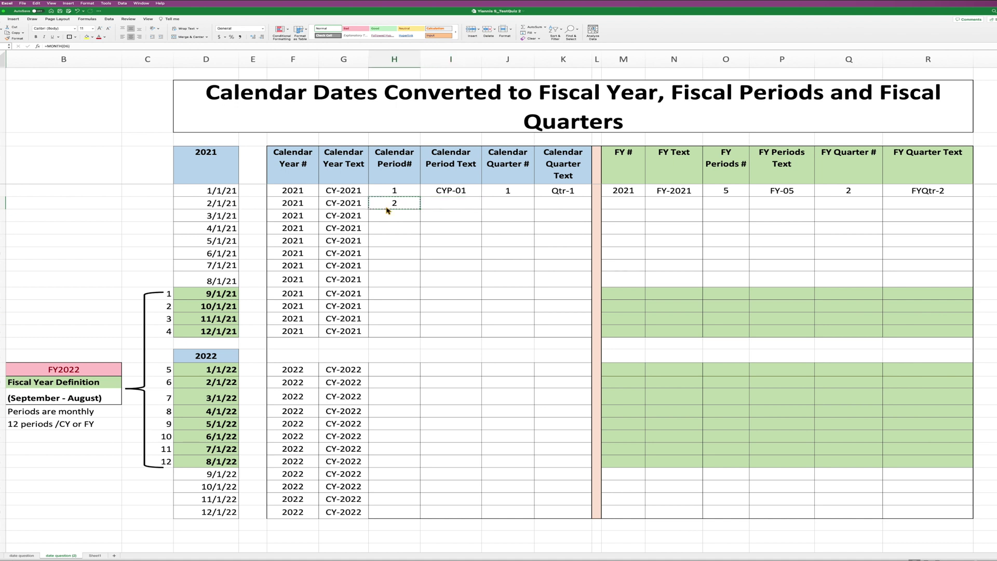
{"action": "key", "text": "super+c"}
{"action": "left_click_drag", "start_coordinate": [395, 216], "coordinate": [384, 332]}
{"action": "key", "text": "super+v"}
{"action": "left_click_drag", "start_coordinate": [408, 370], "coordinate": [386, 513]}
{"action": "key", "text": "super+v"}
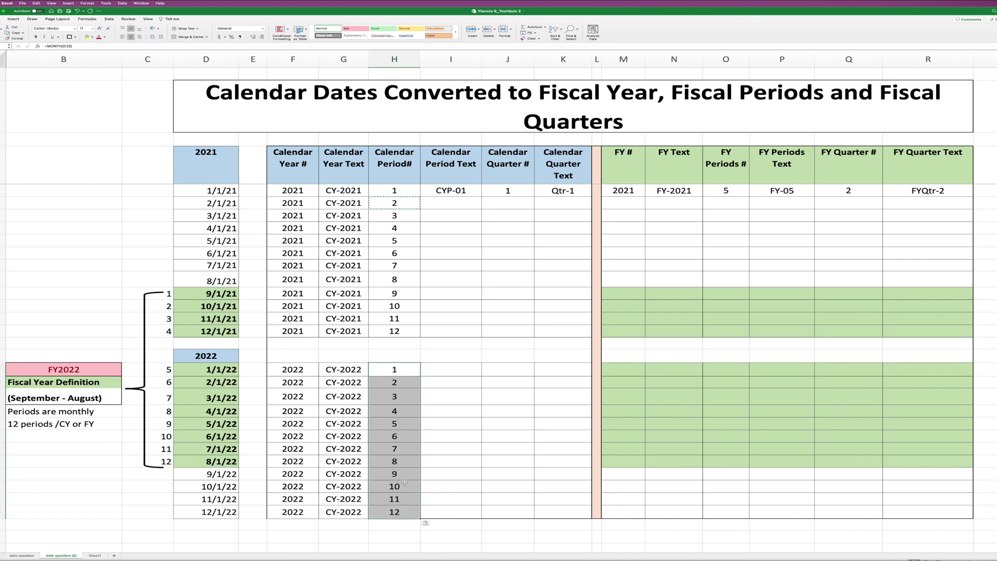
{"action": "left_click", "coordinate": [449, 208]}
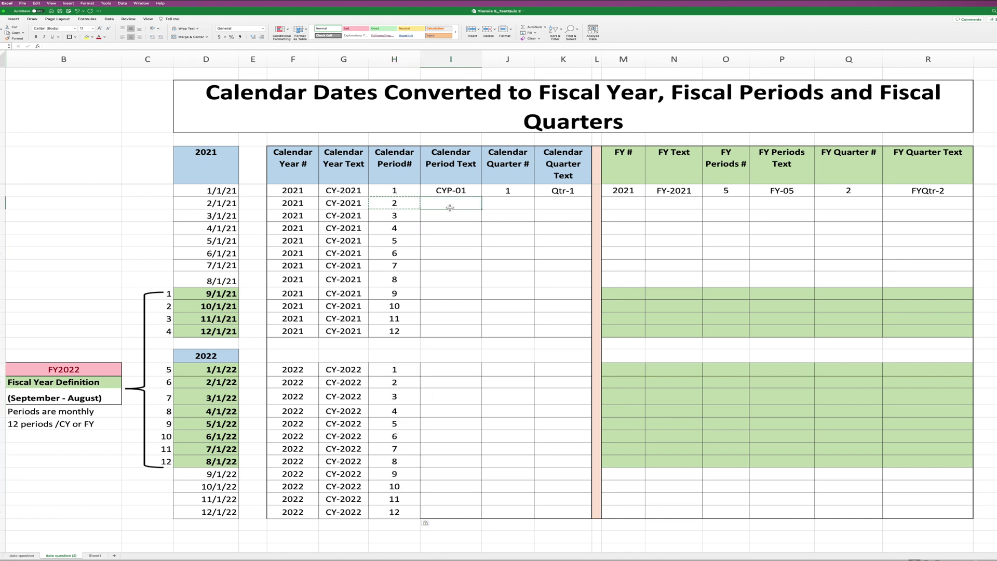
{"action": "key", "text": "Escape"}
{"action": "key", "text": "super+z"}
Replace the 1/1/21 Calendar Period Text entry with ="CYP-" & month(D5) and copy it to the other 2021 and 2022 rows
{"action": "left_click", "coordinate": [444, 192]}
{"action": "type", "text": "=\"C"}
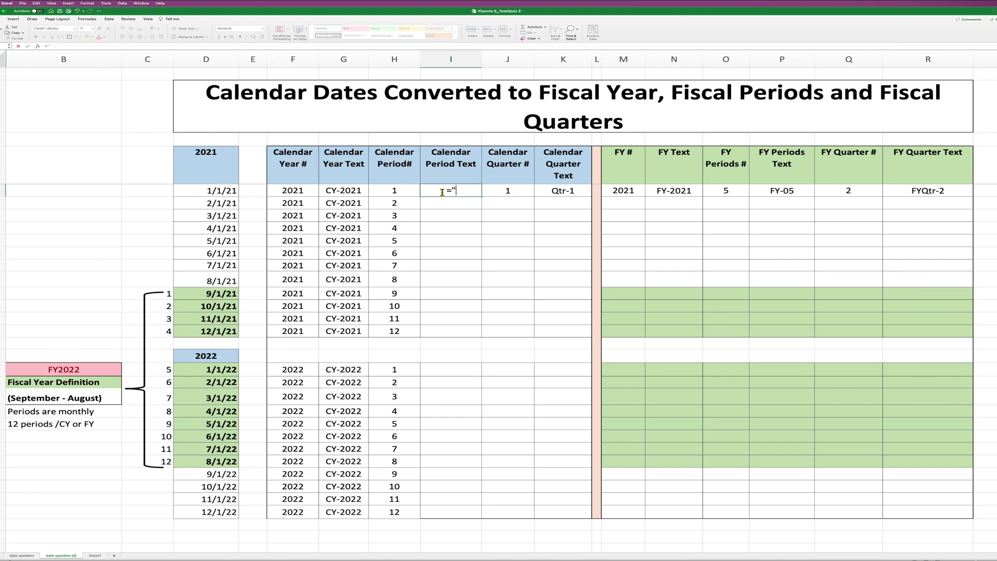
{"action": "type", "text": "YP-"}
{"action": "type", "text": "\""}
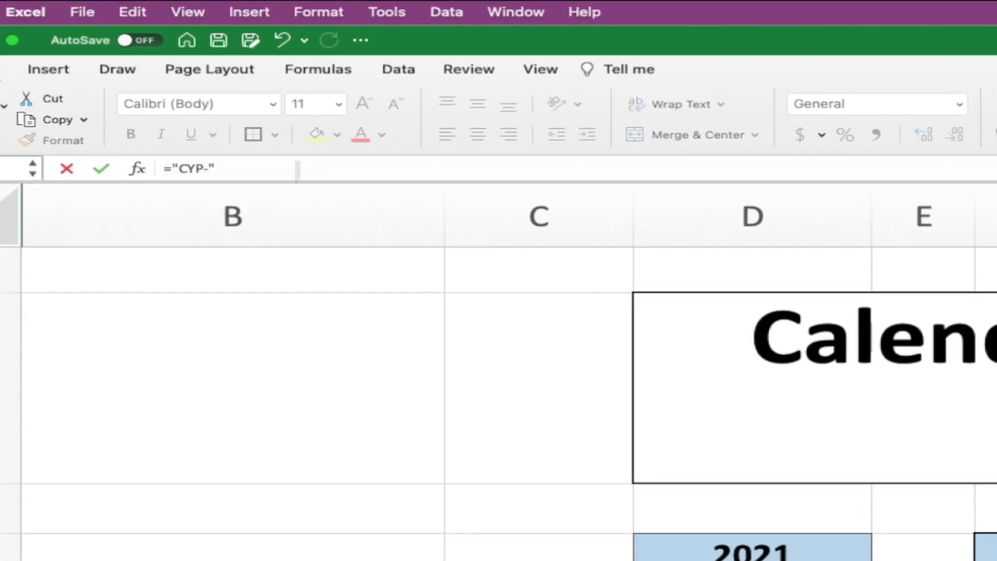
{"action": "type", "text": " & month"}
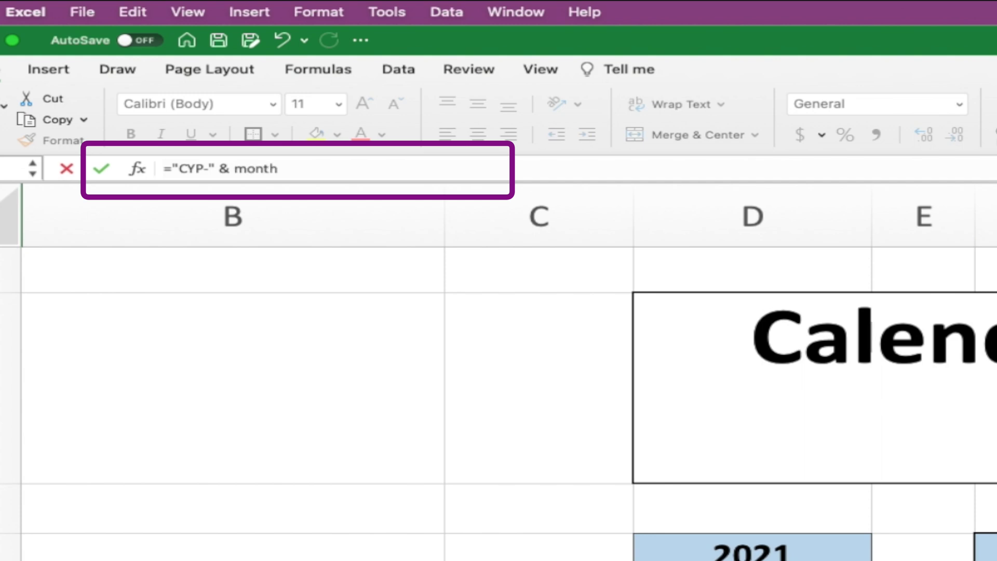
{"action": "type", "text": "(D5)"}
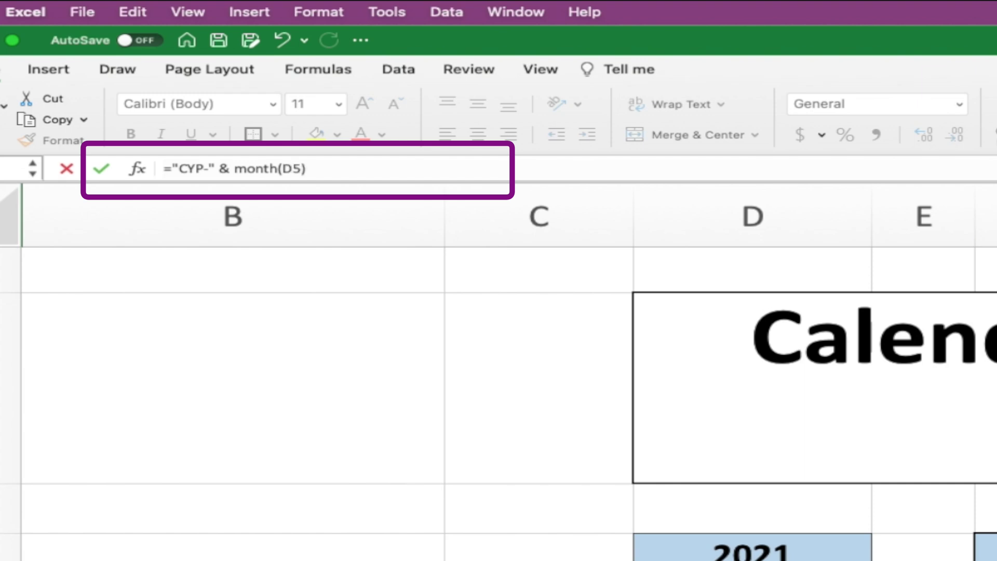
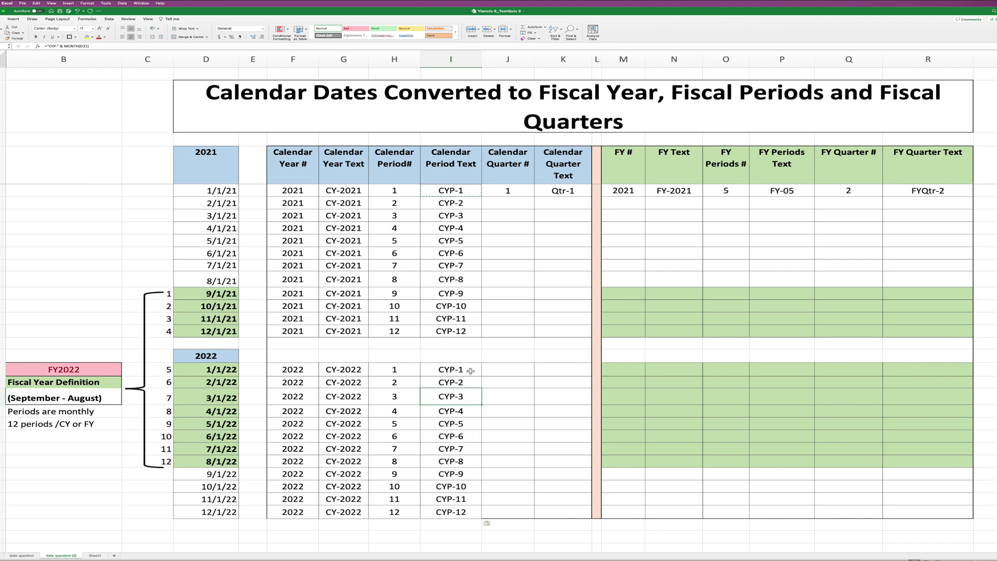
{"action": "key", "text": "Escape"}
Change the 1/1/21 Calendar Period Text formula to ="CYP-" & TEXT(MONTH(D5),"00") for two-digit periods
{"action": "scroll", "coordinate": [471, 310], "scroll_direction": "down", "scroll_amount": 1}
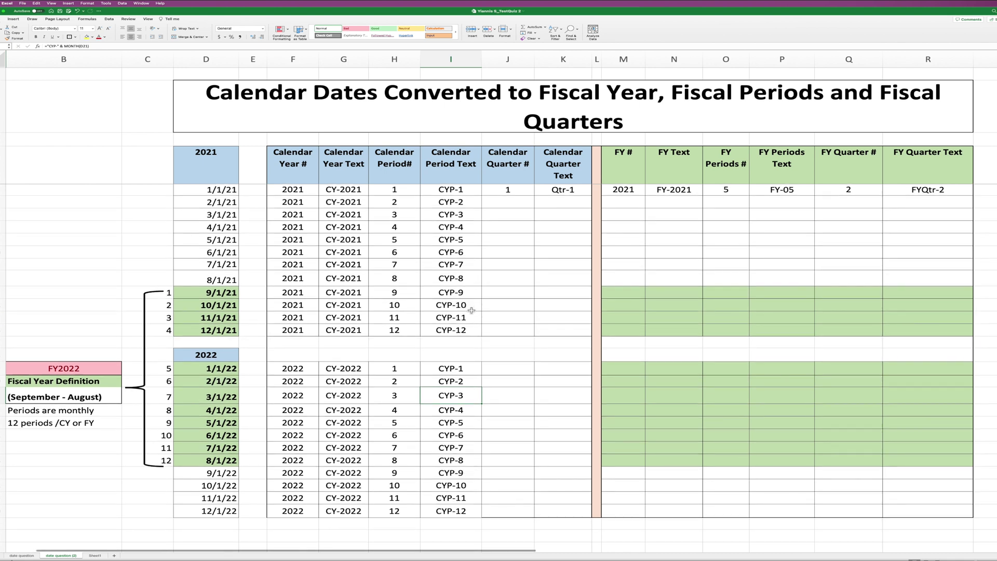
{"action": "left_click", "coordinate": [460, 192]}
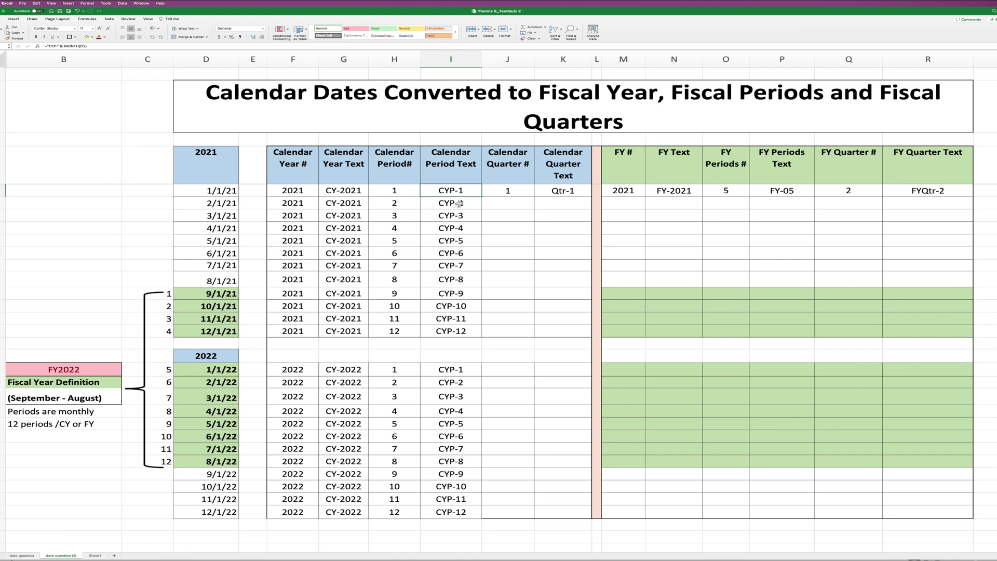
{"action": "double_click", "coordinate": [452, 193]}
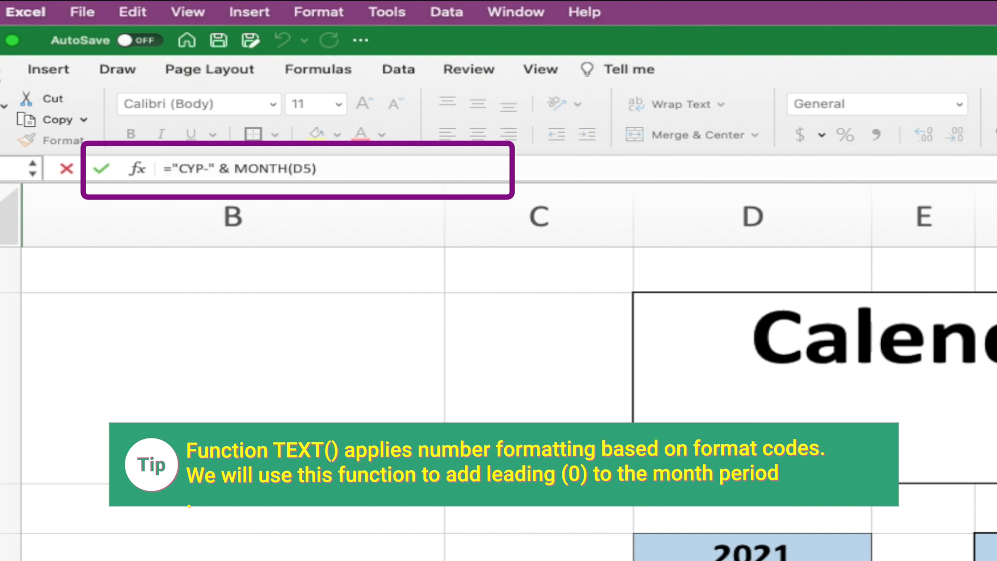
{"action": "left_click", "coordinate": [241, 172]}
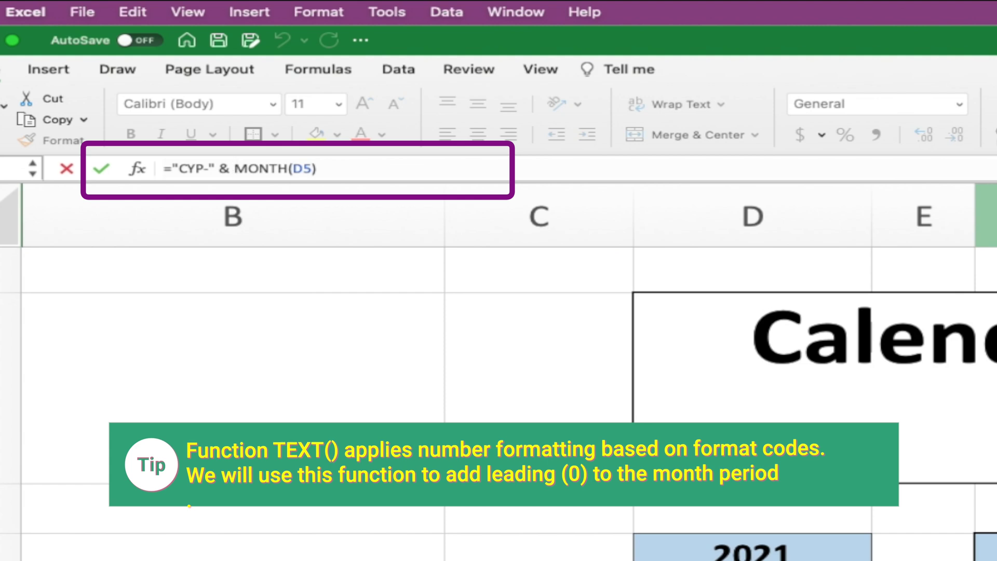
{"action": "type", "text": "text"}
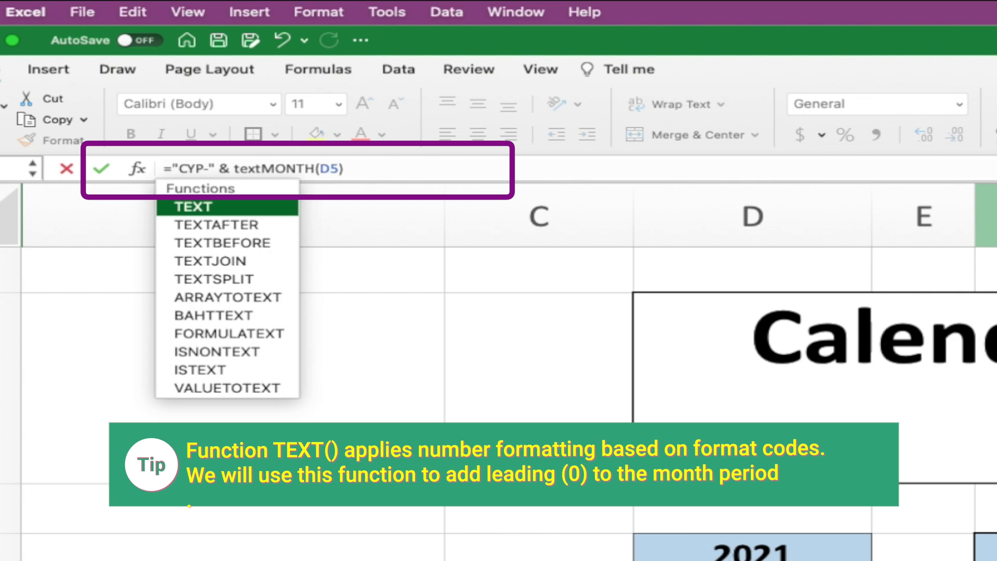
{"action": "type", "text": "("}
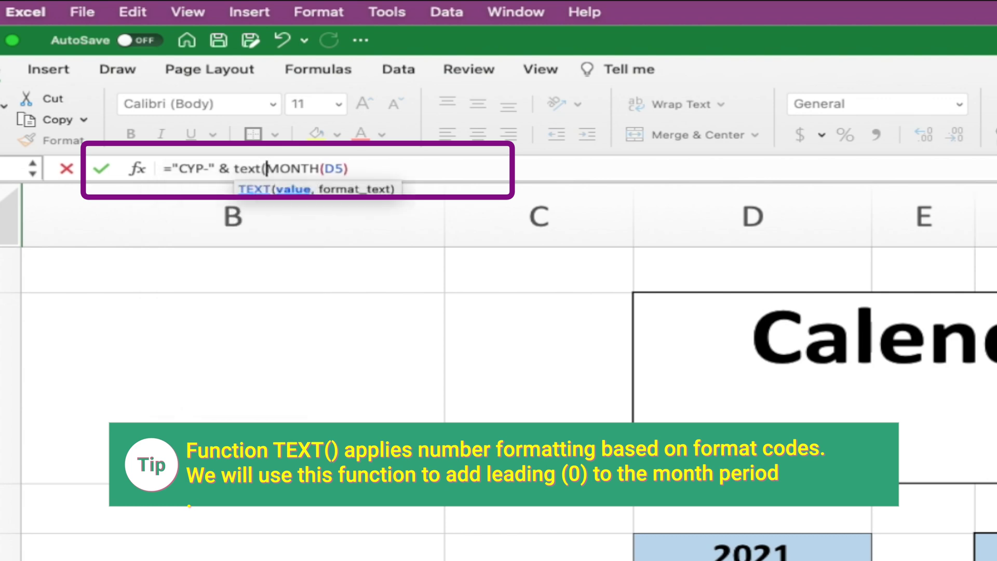
{"action": "left_click", "coordinate": [545, 176]}
{"action": "type", "text": ","}
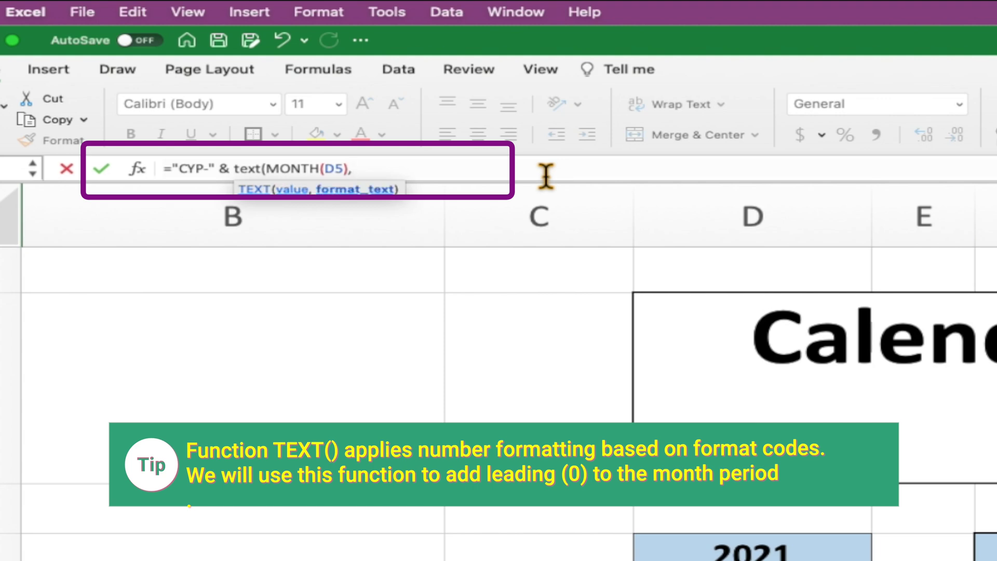
{"action": "type", "text": "\"00\")"}
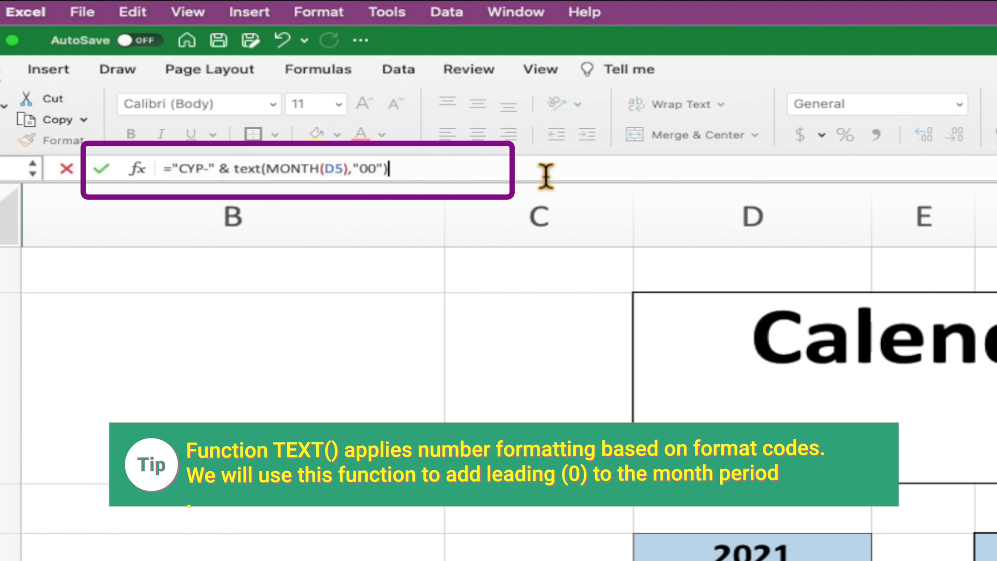
{"action": "key", "text": "Return"}
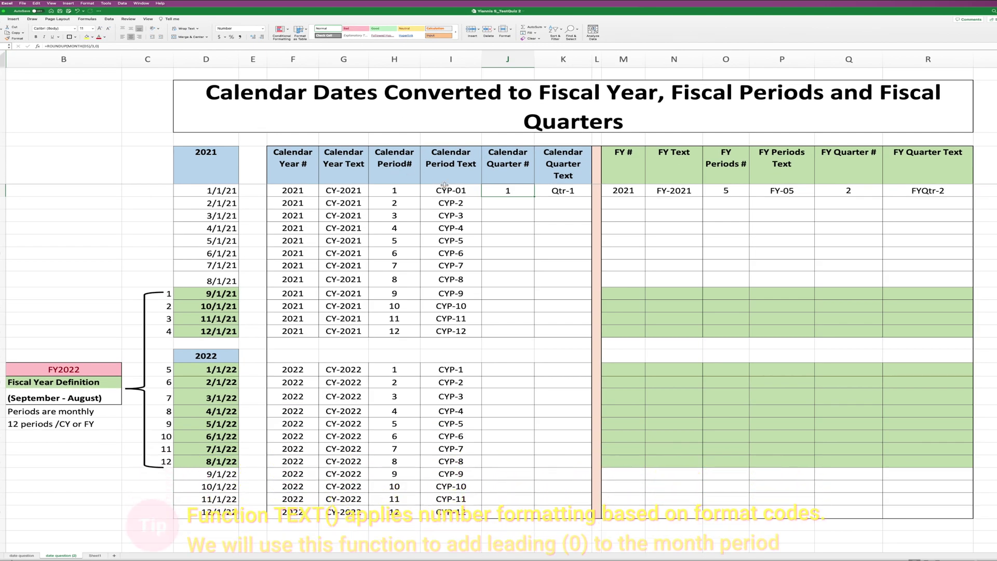
Copy the 1/1/21 Calendar Period Text formula to the rows 2/1/21 through 12/1/21 and 1/1/22 through 12/1/22
{"action": "left_click", "coordinate": [449, 189]}
{"action": "scroll", "coordinate": [449, 190], "scroll_direction": "right", "scroll_amount": 1}
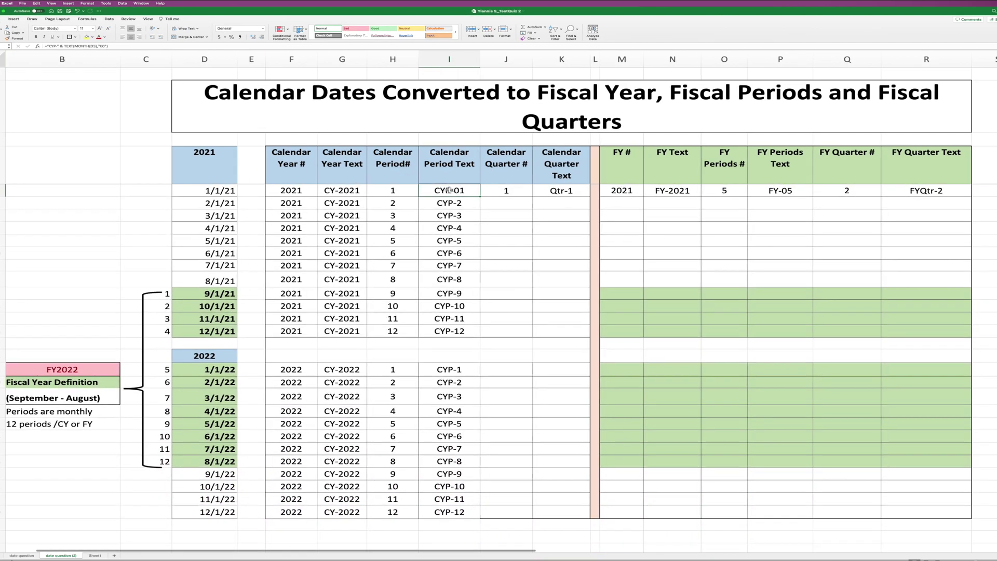
{"action": "key", "text": "ctrl+c"}
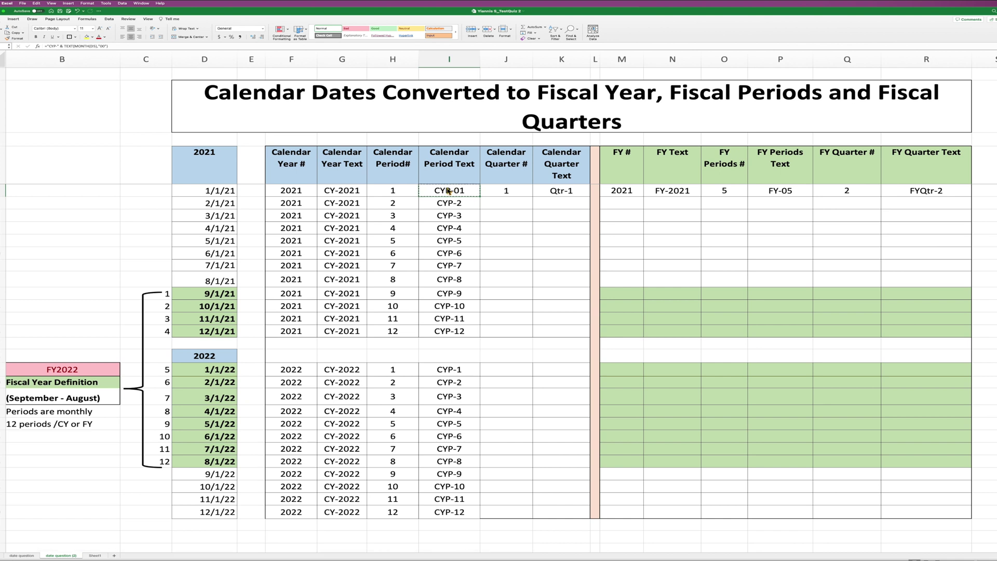
{"action": "left_click", "coordinate": [449, 203]}
{"action": "left_click_drag", "start_coordinate": [449, 204], "coordinate": [443, 333]}
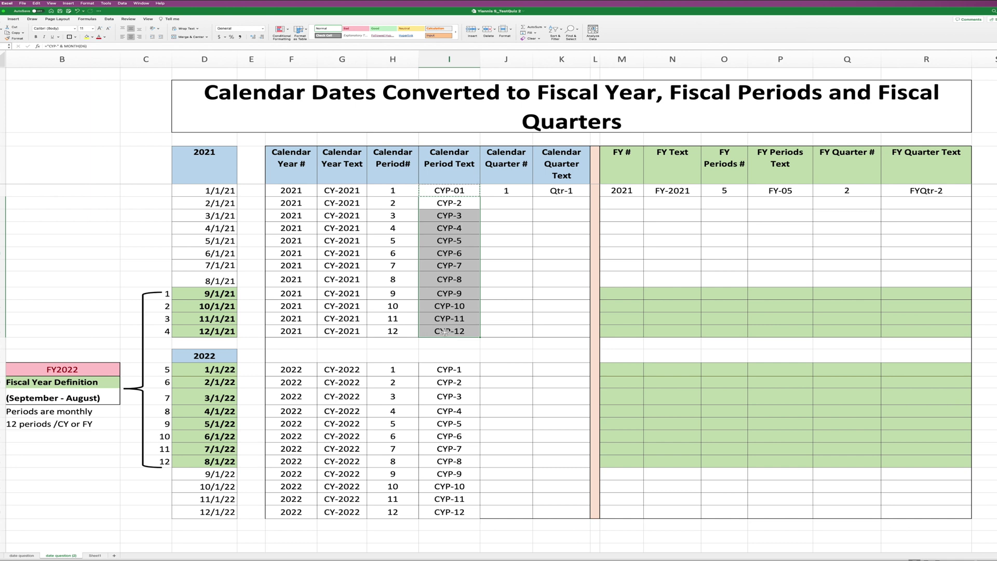
{"action": "key", "text": "ctrl+v"}
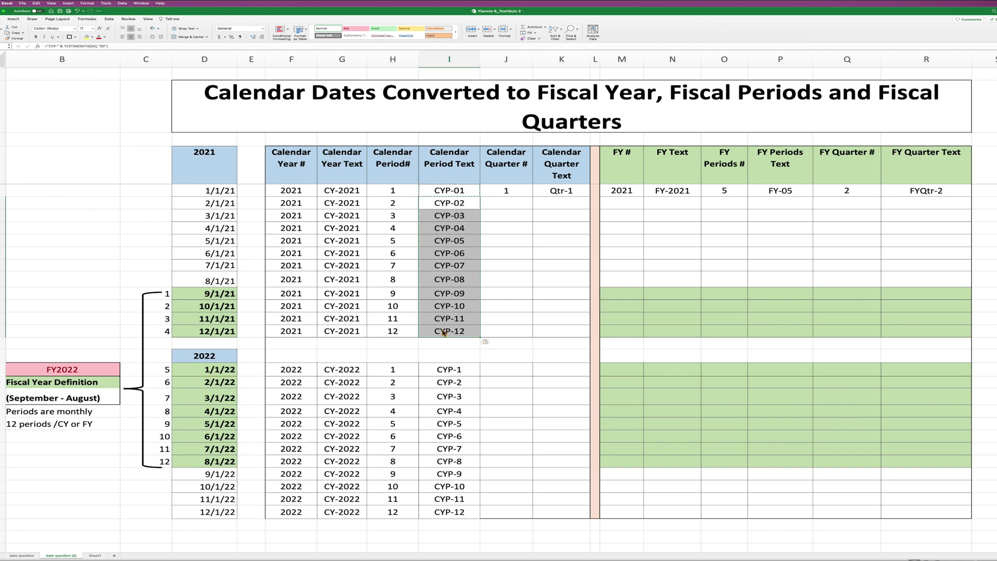
{"action": "left_click_drag", "start_coordinate": [447, 370], "coordinate": [441, 517]}
{"action": "key", "text": "ctrl+v"}
{"action": "key", "text": "Escape"}
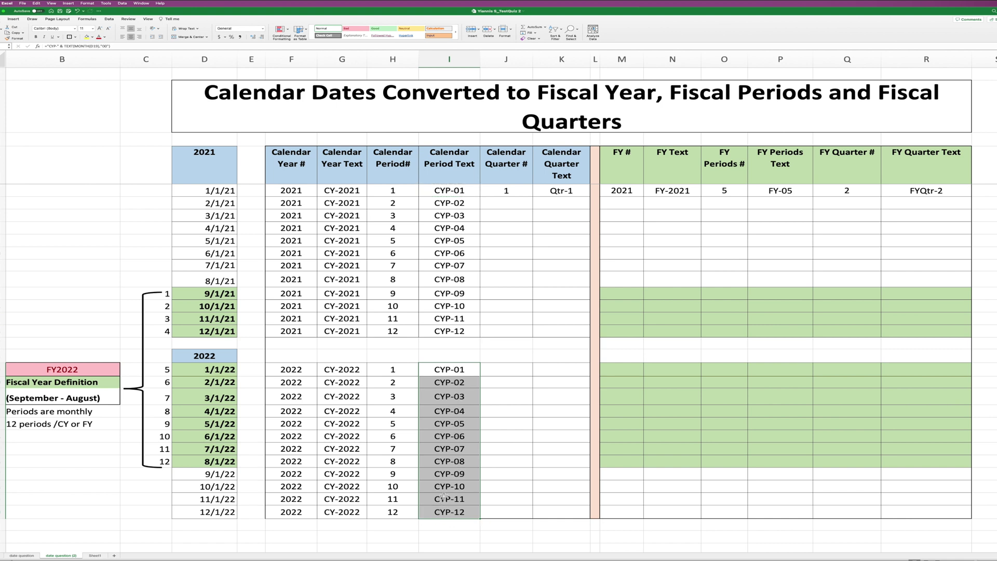
{"action": "left_click", "coordinate": [505, 442]}
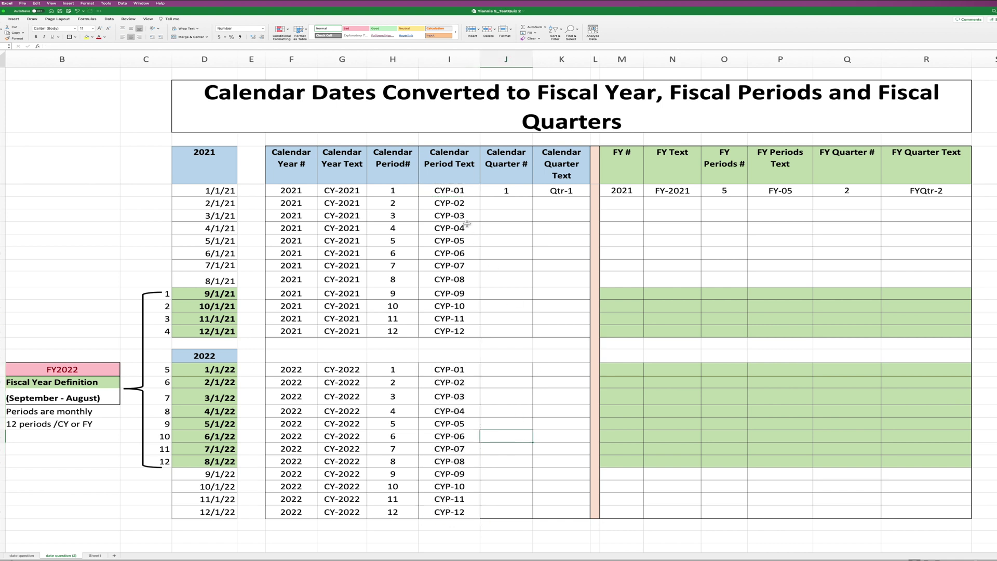
Enter =ROUNDUP(MONTH(D6)/3,0) in the Calendar Quarter # cell for 2/1/21
{"action": "left_click", "coordinate": [501, 205]}
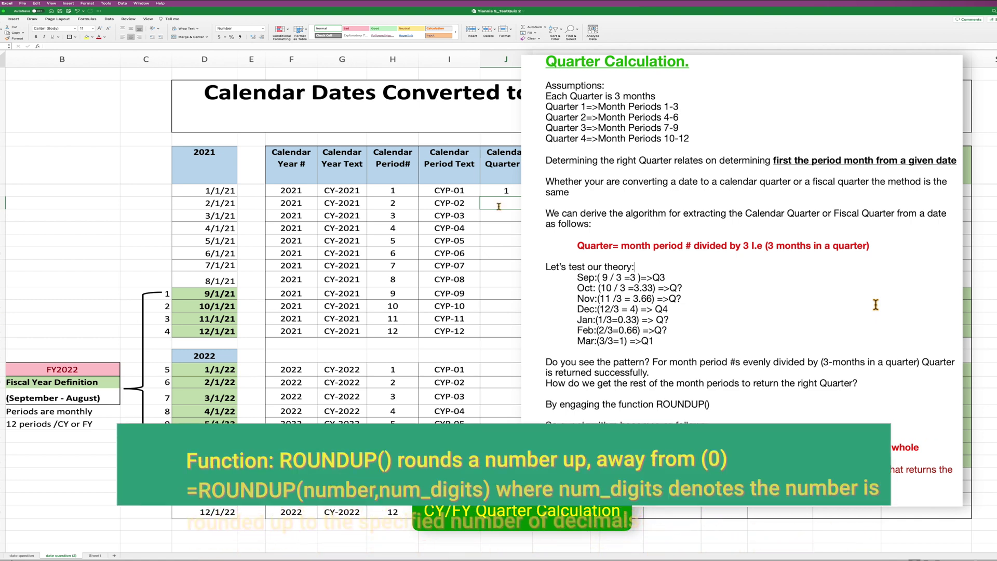
{"action": "type", "text": "="}
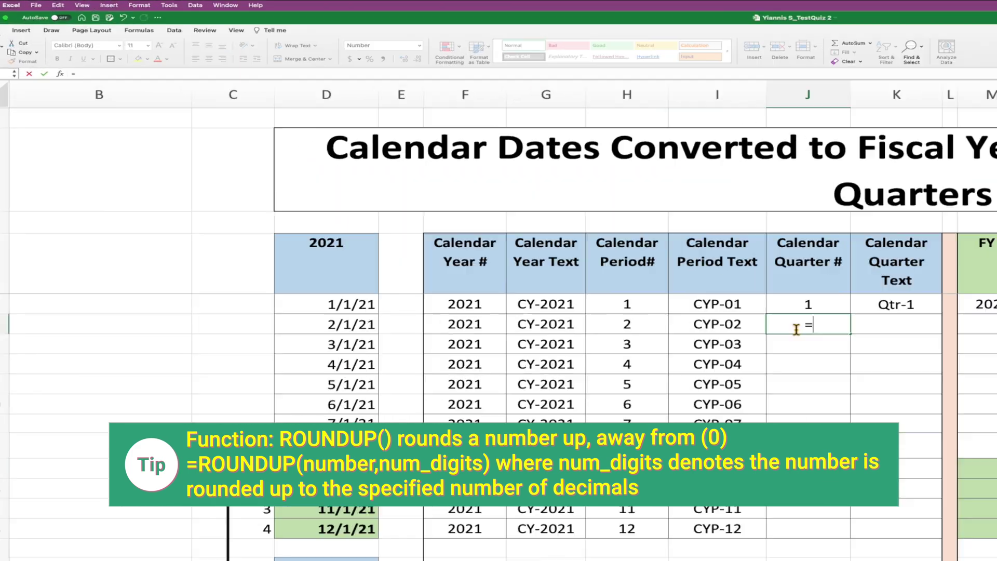
{"action": "type", "text": "ROUNDUP("}
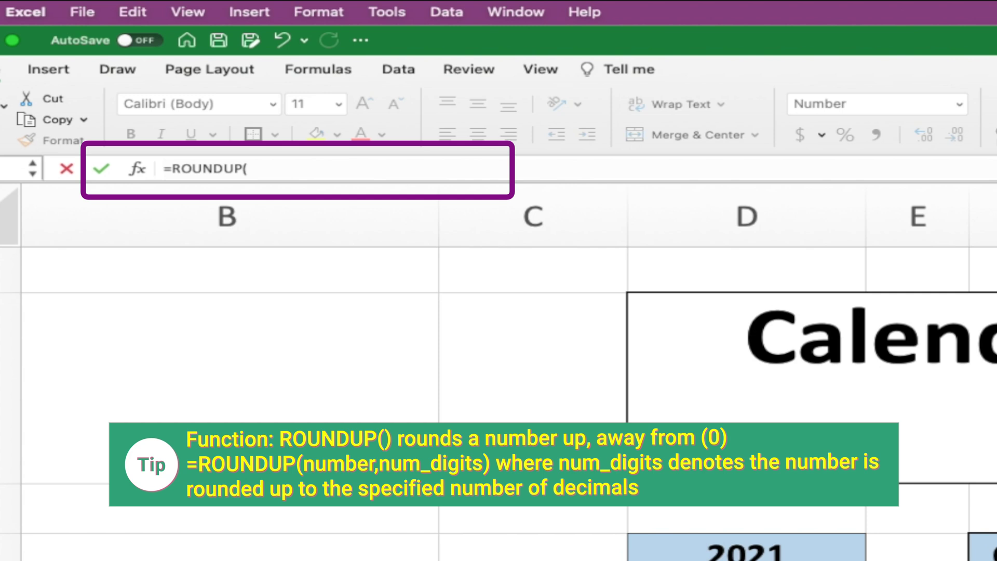
{"action": "type", "text": "MONTH(D6)"}
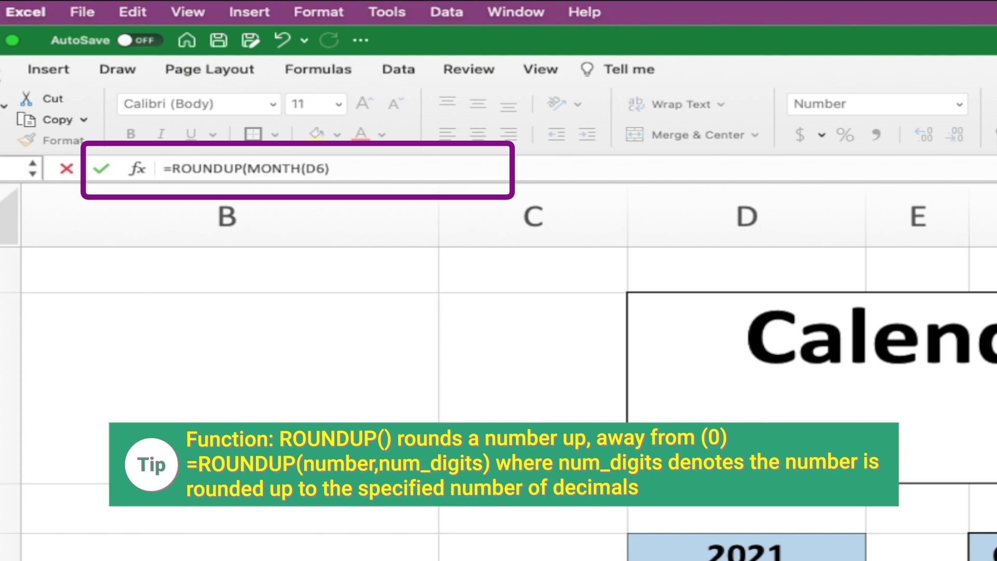
{"action": "type", "text": "/"}
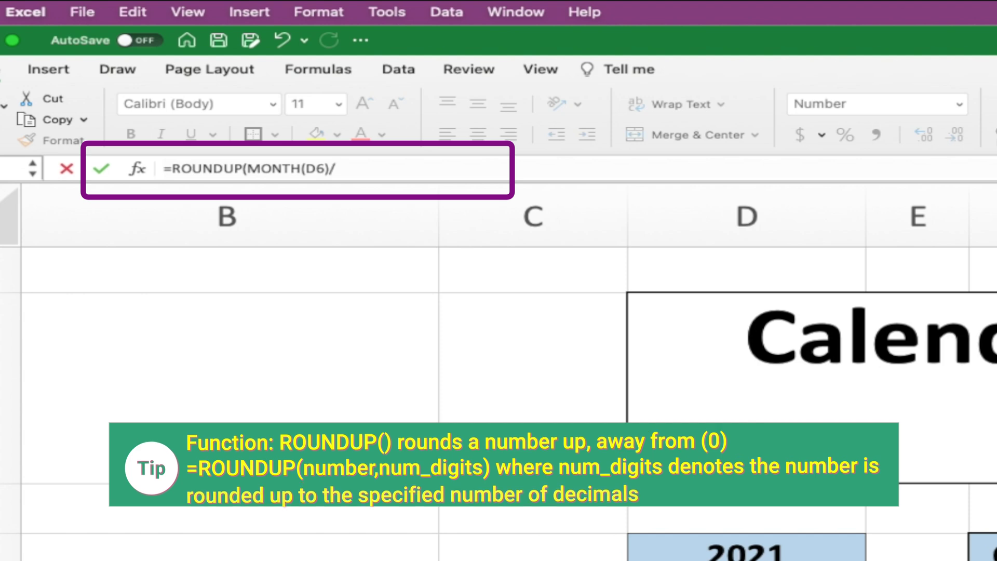
{"action": "type", "text": "3,0)"}
{"action": "key", "text": "Return"}
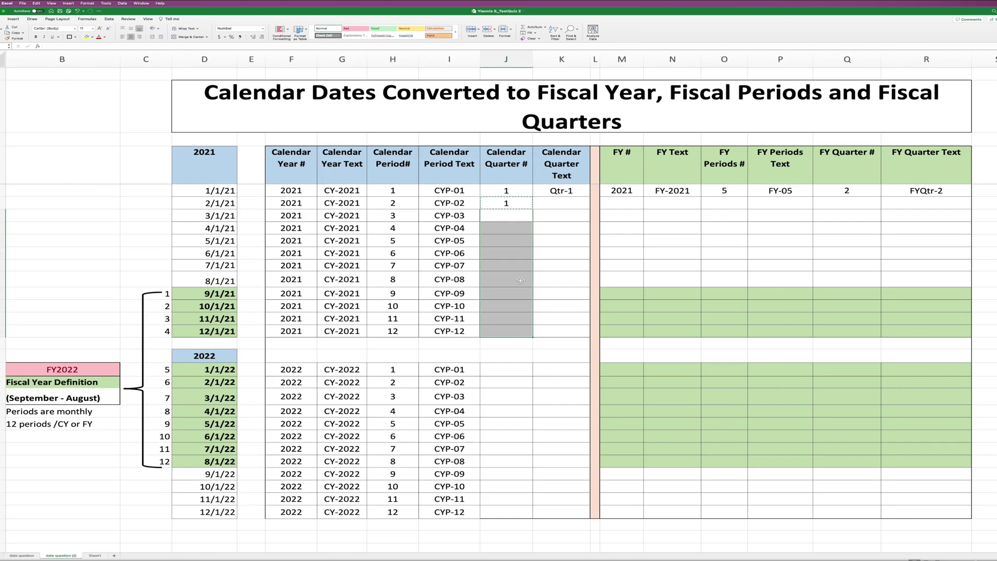
Copy the 2/1/21 Calendar Quarter # formula to the rows 3/1/21 through 12/1/21 and 1/1/22 through 12/1/22
{"action": "key", "text": "super+v"}
{"action": "scroll", "coordinate": [523, 275], "scroll_direction": "down", "scroll_amount": 2}
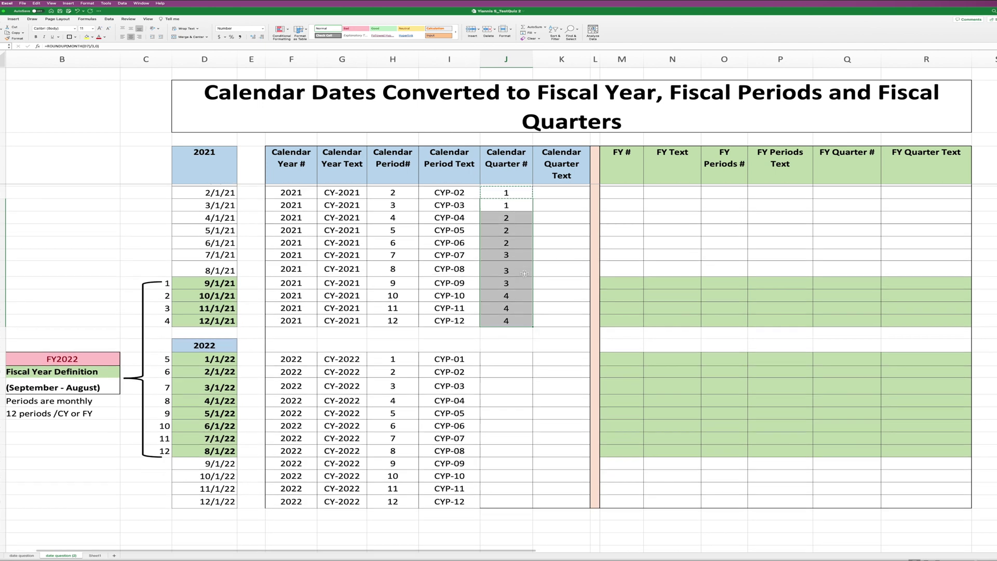
{"action": "scroll", "coordinate": [524, 274], "scroll_direction": "up", "scroll_amount": 2}
{"action": "scroll", "coordinate": [524, 274], "scroll_direction": "right", "scroll_amount": 1}
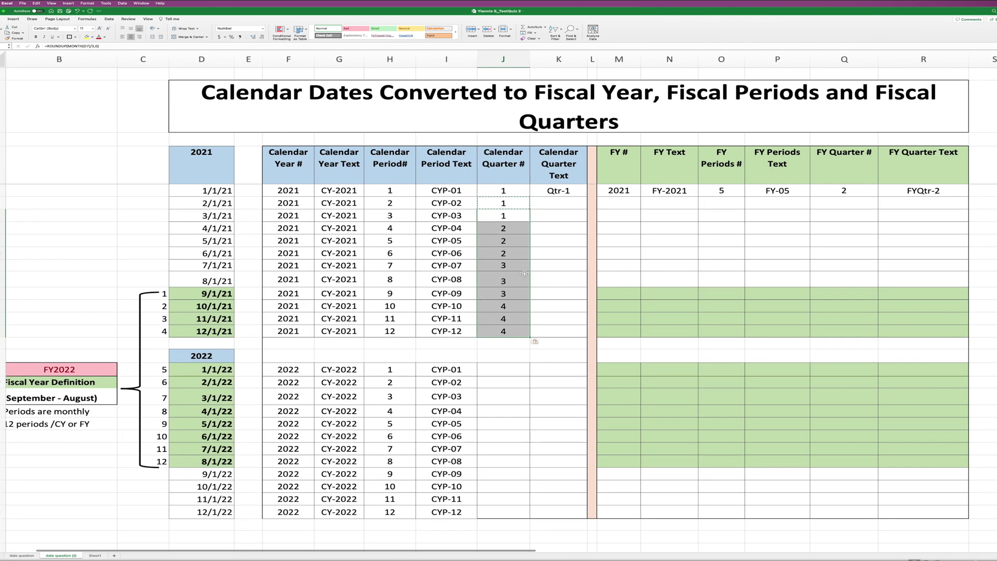
{"action": "left_click_drag", "start_coordinate": [507, 369], "coordinate": [506, 512]}
{"action": "key", "text": "super+v"}
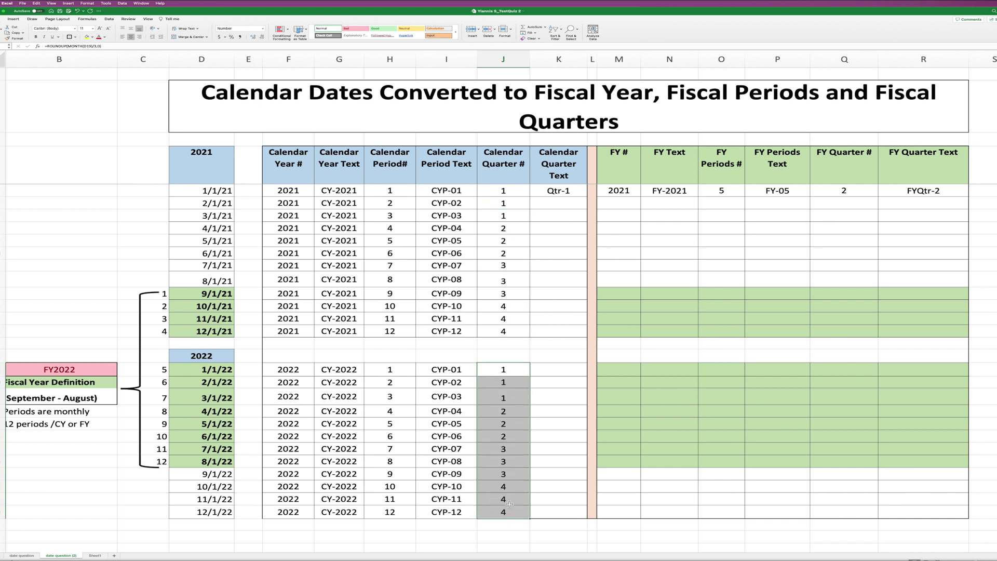
{"action": "left_click", "coordinate": [495, 220]}
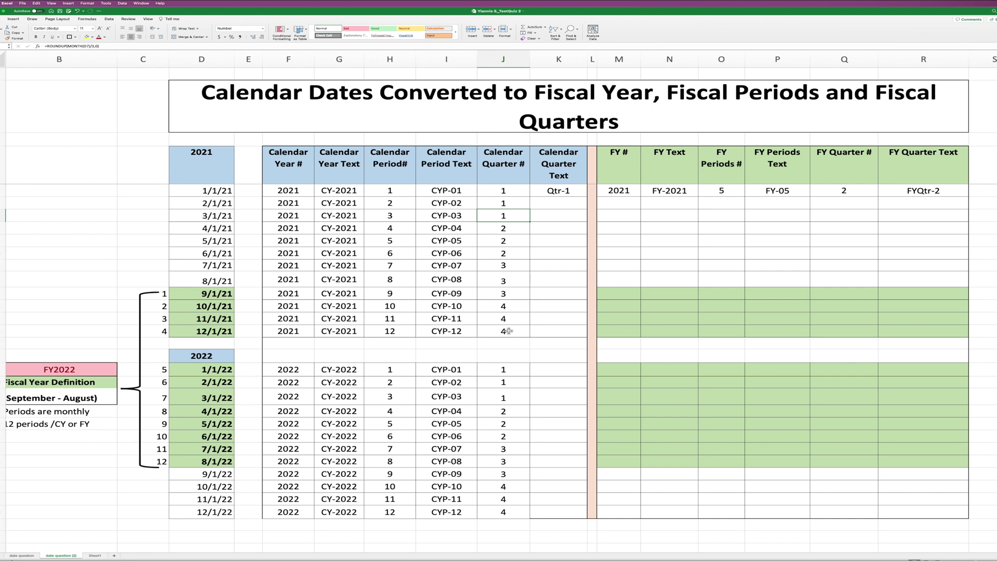
Enter ="QTR-" & ROUNDUP(MONTH(D6)/3,0) in the Calendar Quarter Text cell for 2/1/21
{"action": "left_click", "coordinate": [558, 209]}
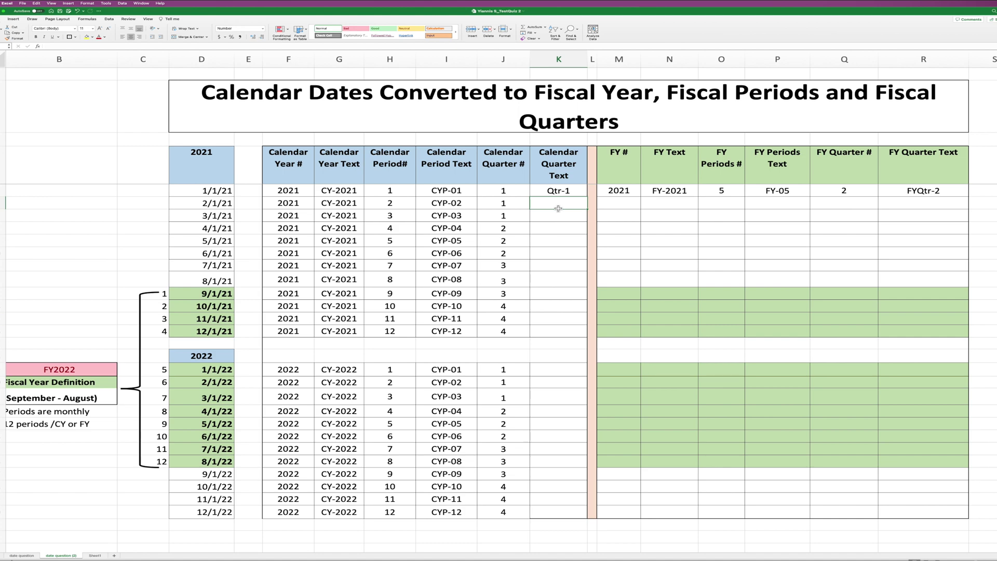
{"action": "type", "text": "="}
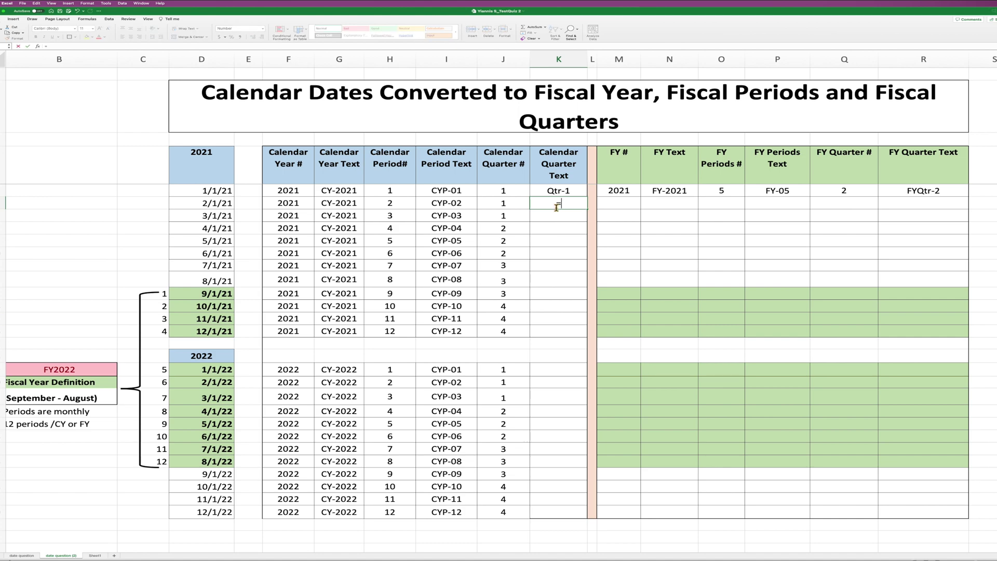
{"action": "type", "text": "\"QTR"}
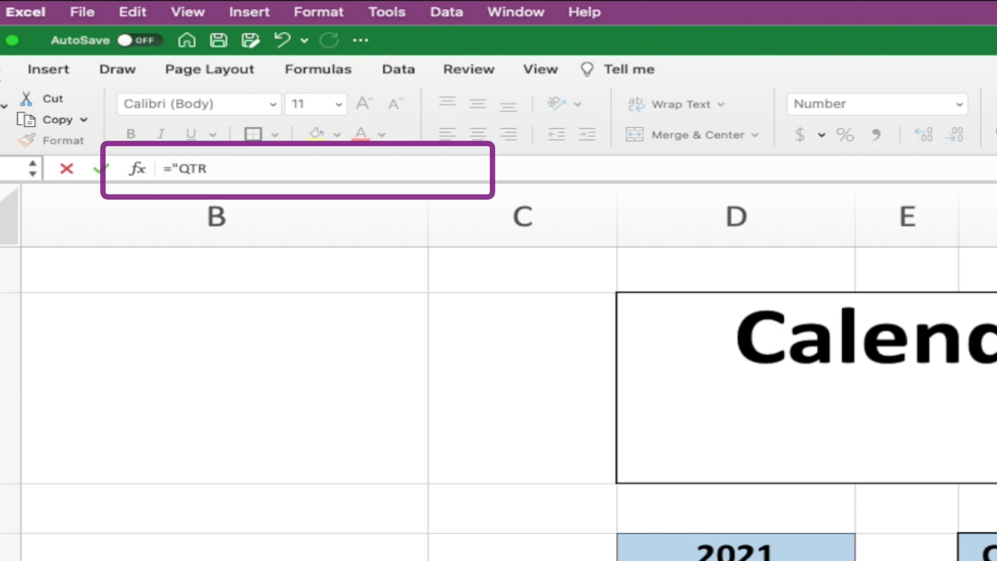
{"action": "type", "text": "-\" & ROUNDUP("}
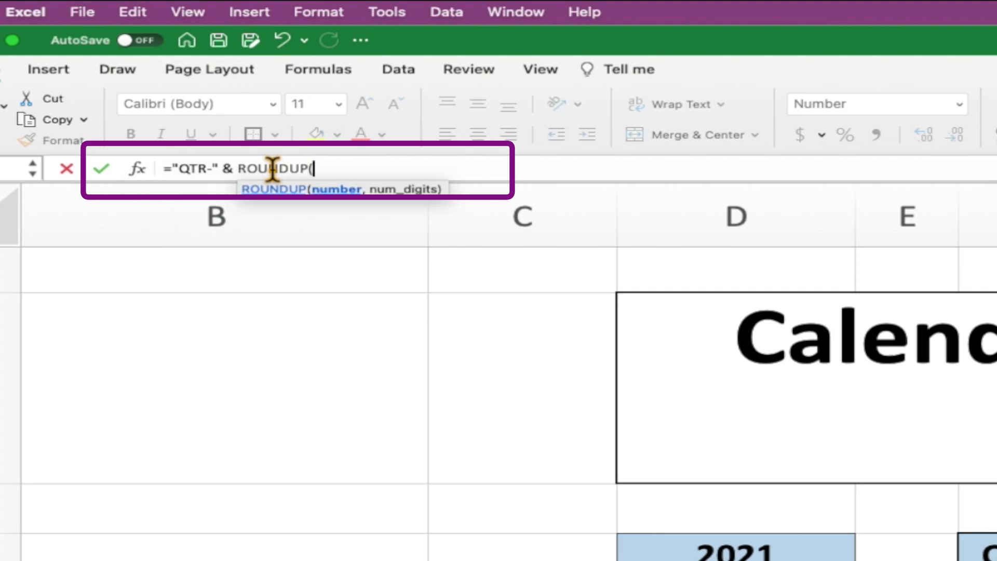
{"action": "type", "text": "MONTH(D6)/3,0)"}
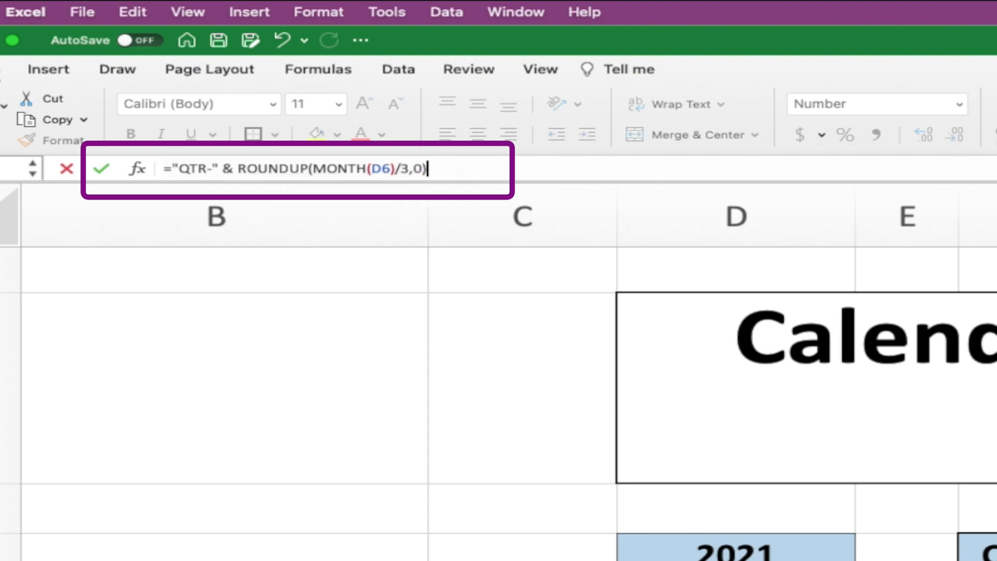
{"action": "key", "text": "Return"}
{"action": "key", "text": "Up"}
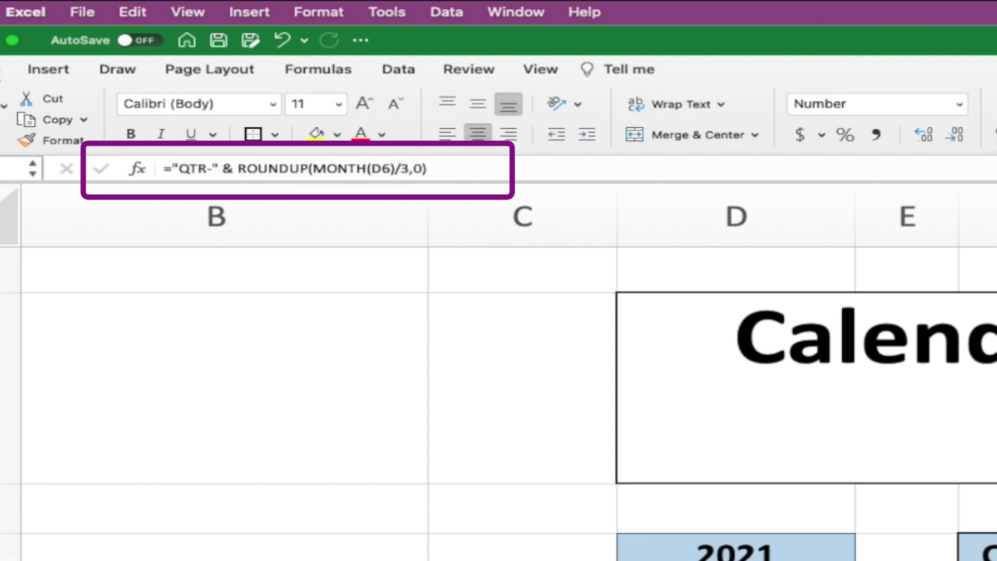
{"action": "key", "text": "Up"}
{"action": "key", "text": "ctrl+z"}
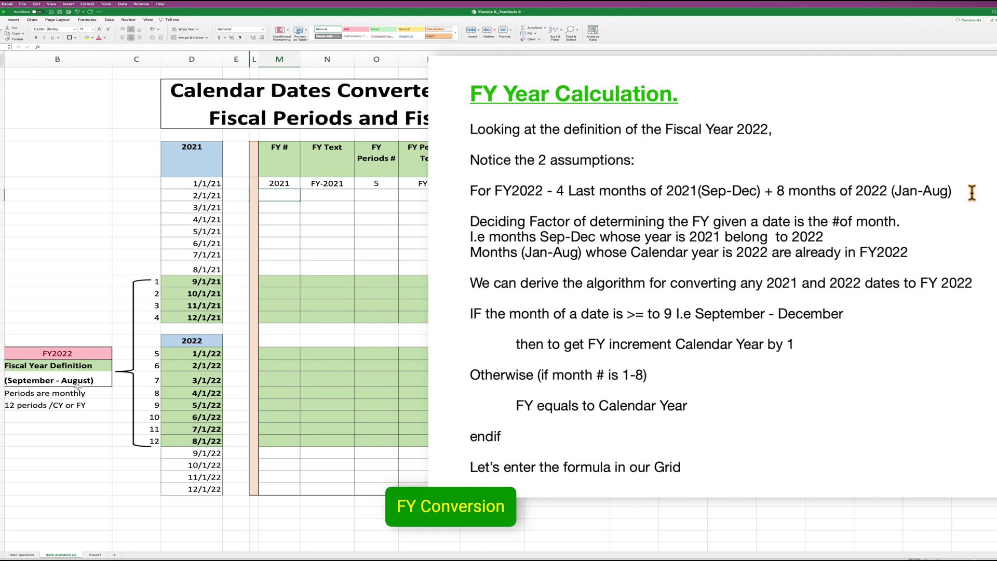
Add a line of underscores beneath the "For FY2022 - 4 Last months of 2021(Sep-Dec)" line in the FY Year Calculation notes
{"action": "key", "text": "Return"}
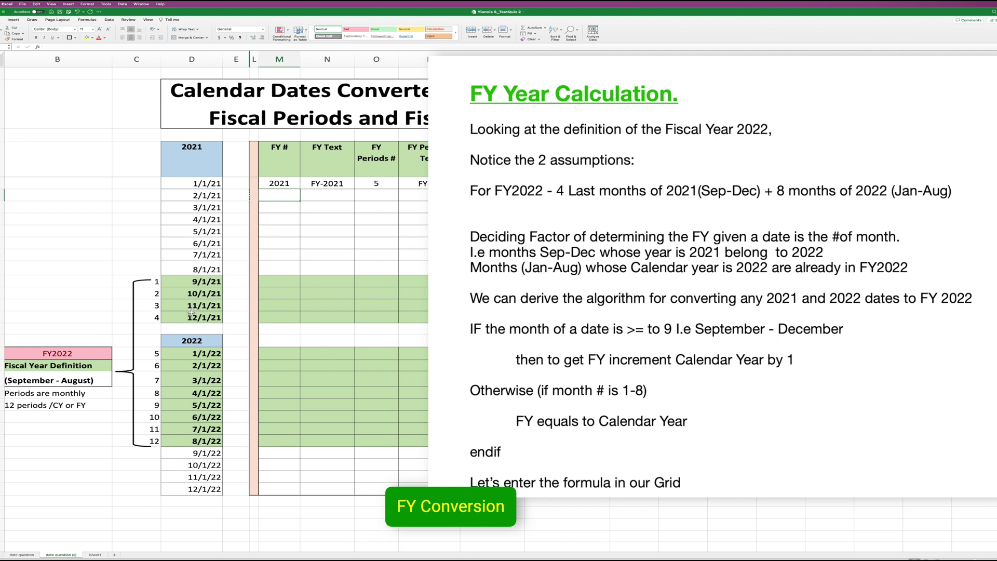
{"action": "type", "text": "___________________________________"}
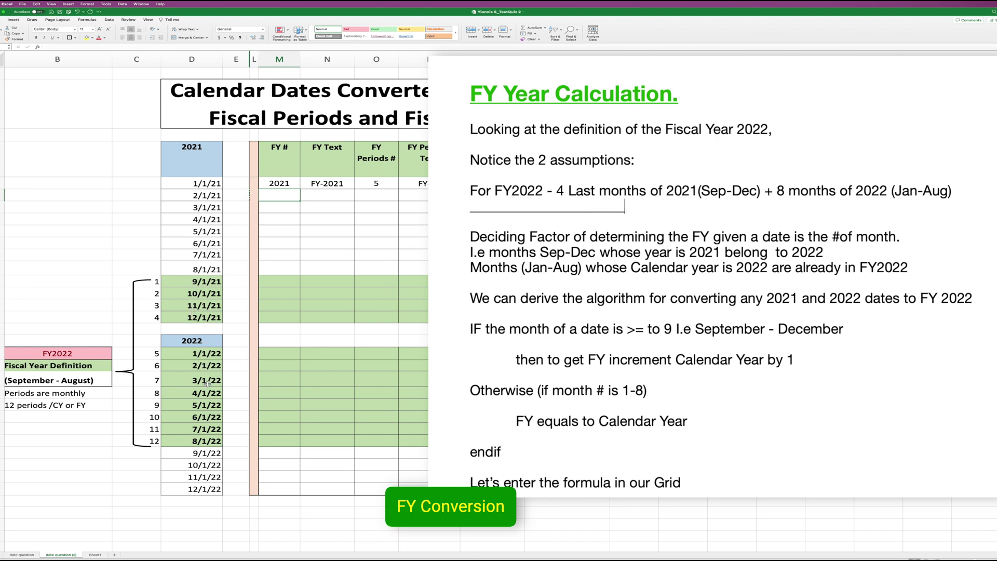
{"action": "type", "text": "_______________"}
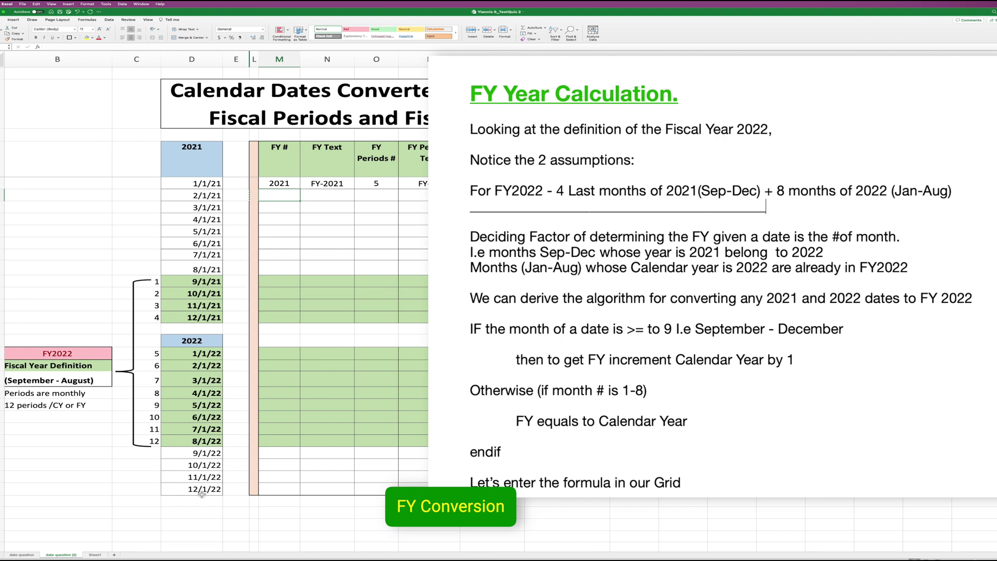
Extend the underscore line across the full notes text and highlight the IF/Otherwise algorithm lines, ending at "FY equals to Calendar Year"
{"action": "type", "text": "________________________________"}
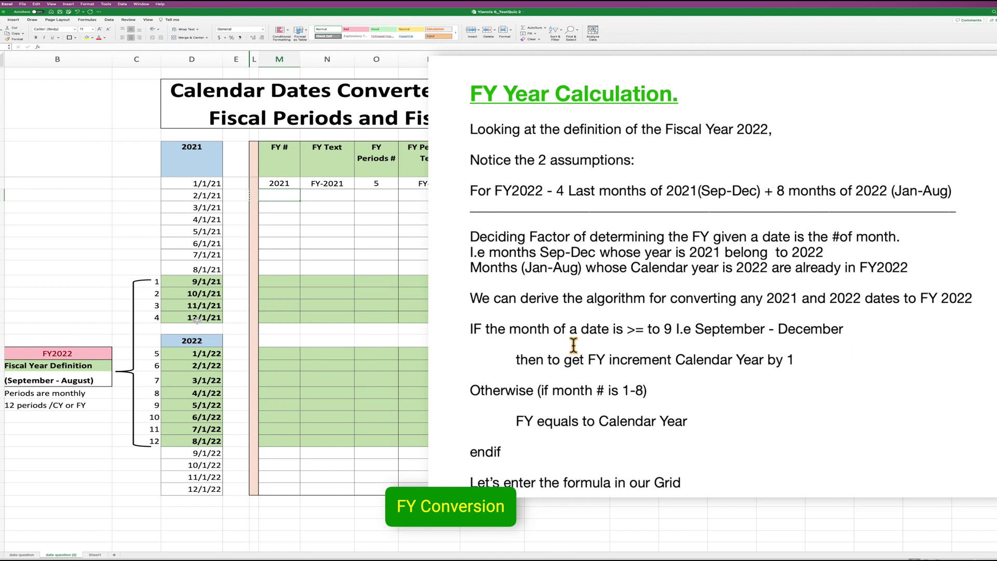
{"action": "left_click_drag", "start_coordinate": [471, 333], "coordinate": [670, 415]}
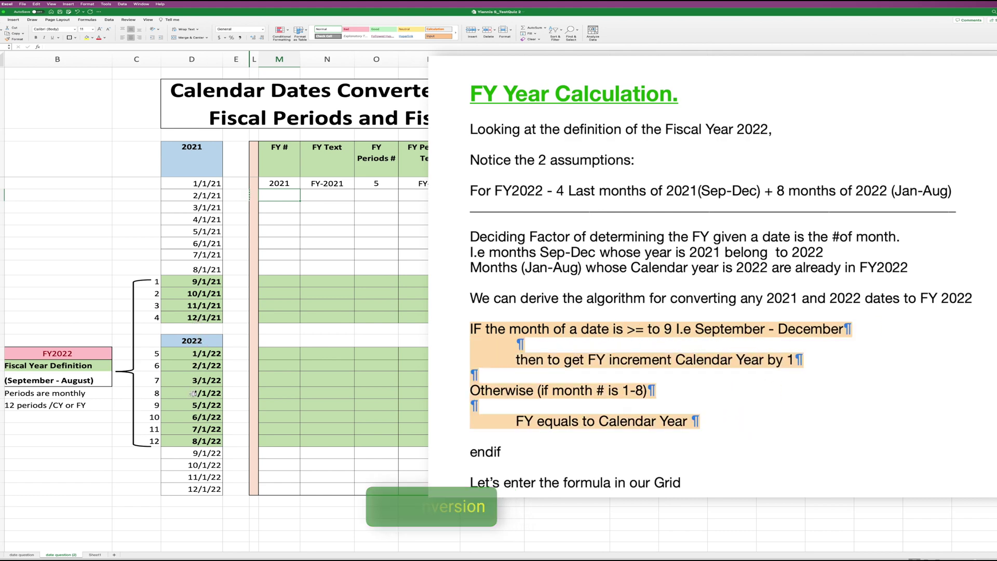
Enter =IF(MONTH(D13)>=9,YEAR(D13)+1, YEAR(D13)) in the FY # cell for 9/1/21
{"action": "key", "text": "Down"}
{"action": "key", "text": "Down"}
{"action": "key", "text": "Down"}
{"action": "key", "text": "Down"}
{"action": "key", "text": "Down"}
{"action": "key", "text": "Down"}
{"action": "key", "text": "Down"}
{"action": "type", "text": "="}
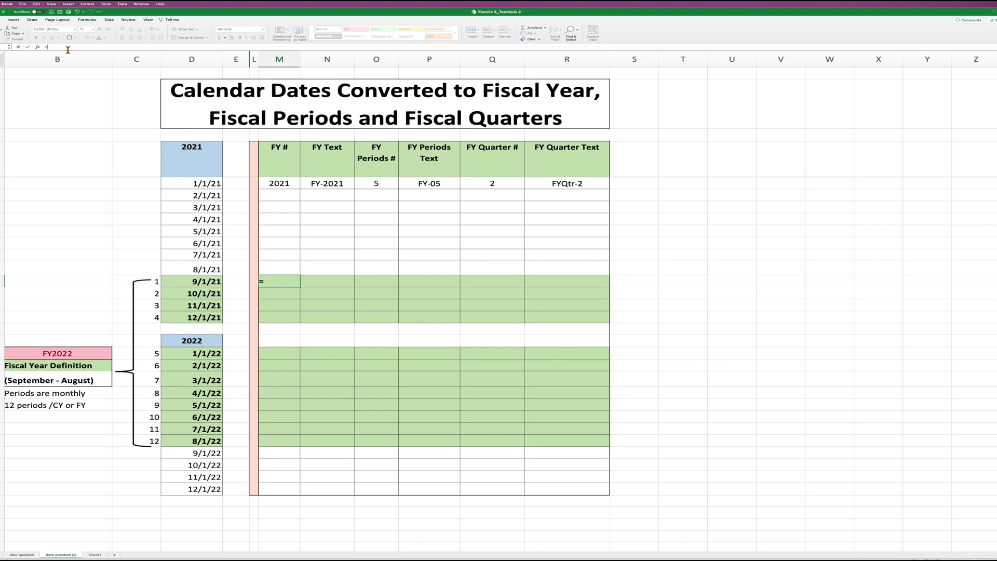
{"action": "type", "text": "IF(MONTH("}
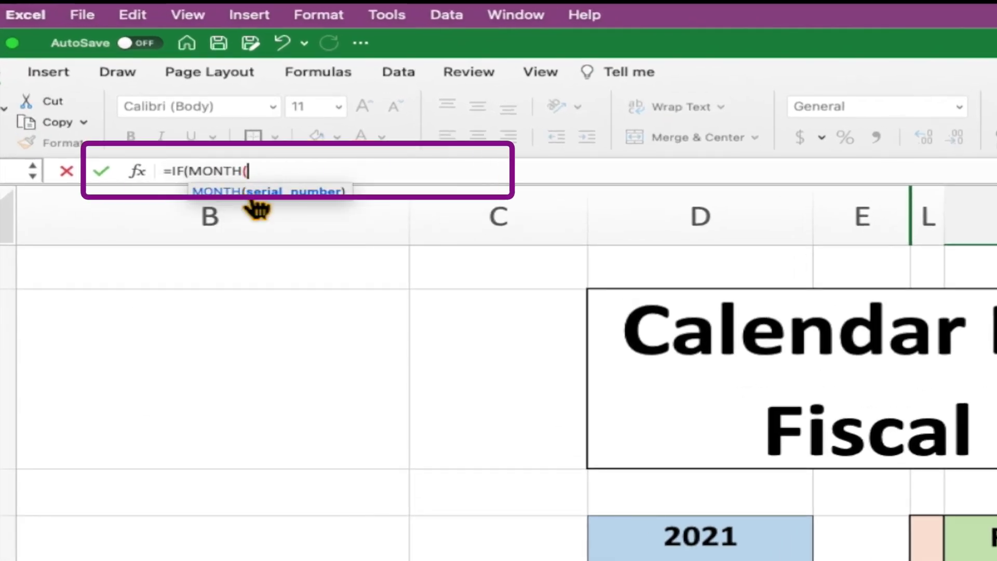
{"action": "type", "text": "D13)>=9"}
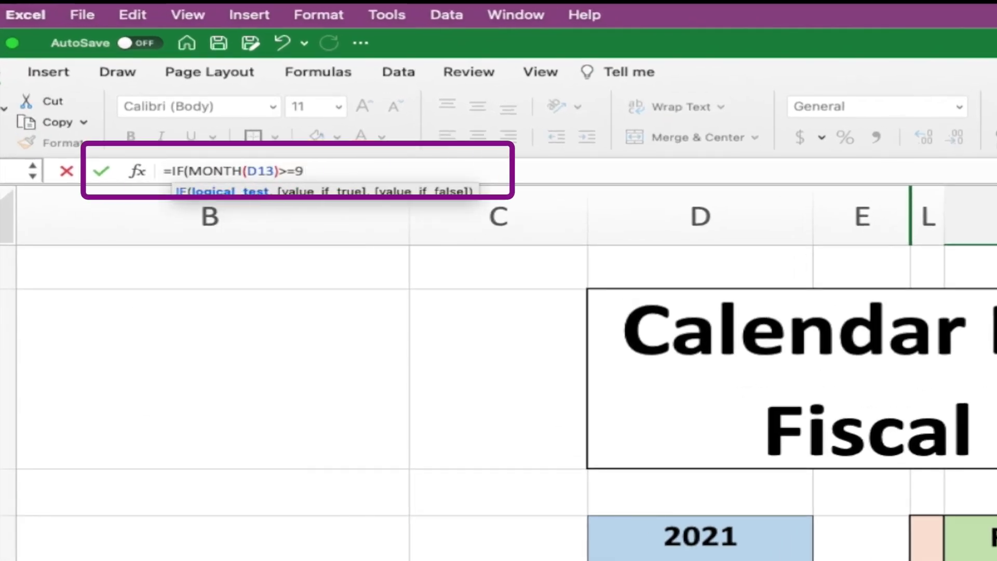
{"action": "type", "text": ",YEAR(D13)+"}
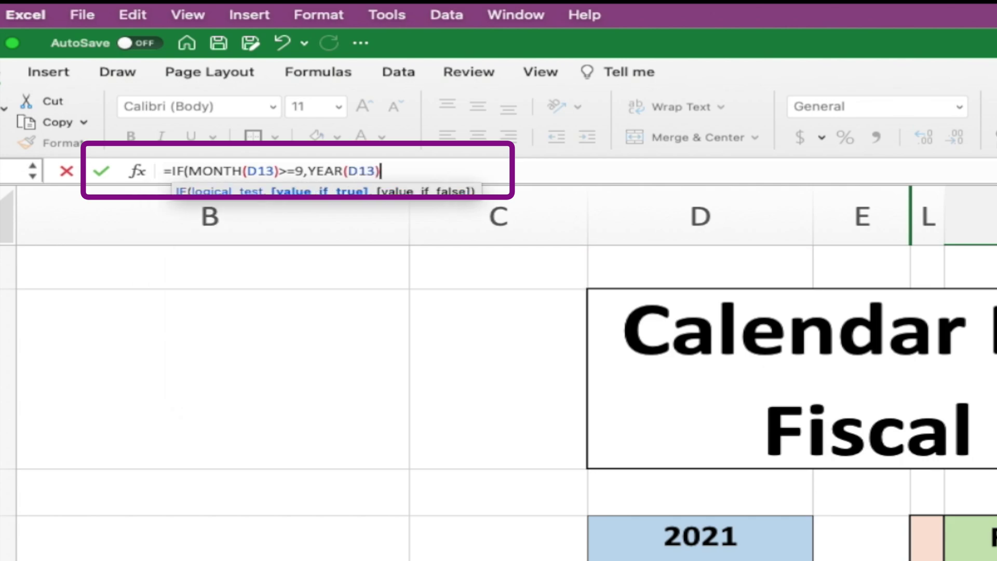
{"action": "type", "text": "1, YEAR(D13)"}
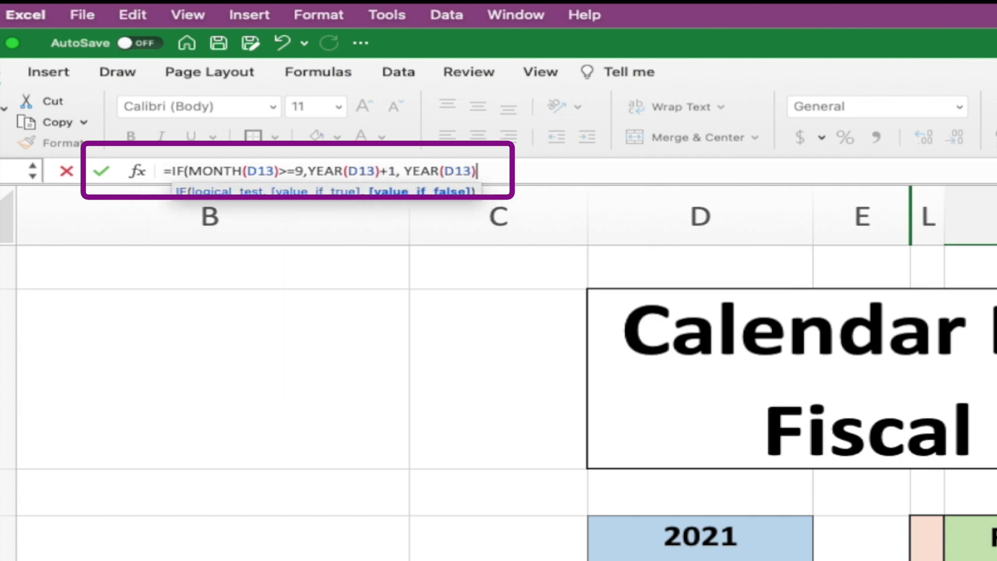
{"action": "key", "text": "Return"}
Copy the 9/1/21 FY # formula to the rows 10/1/21 through 12/1/21, 1/1/22 through 12/1/22 and 2/1/21 through 8/1/21
{"action": "key", "text": "super+c"}
{"action": "left_click_drag", "start_coordinate": [279, 293], "coordinate": [279, 318]}
{"action": "key", "text": "super+v"}
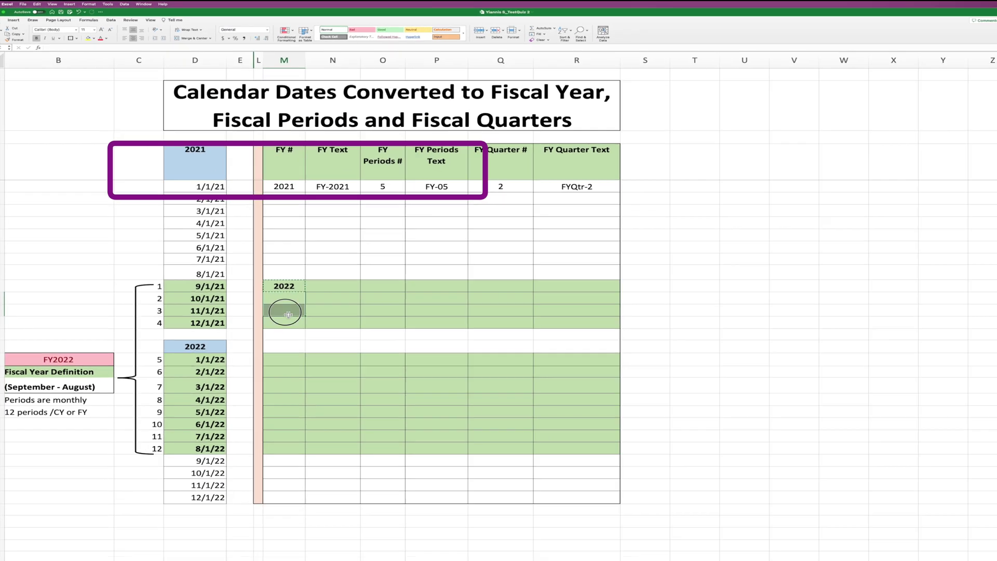
{"action": "key", "text": "super+v"}
{"action": "left_click_drag", "start_coordinate": [275, 354], "coordinate": [270, 491]}
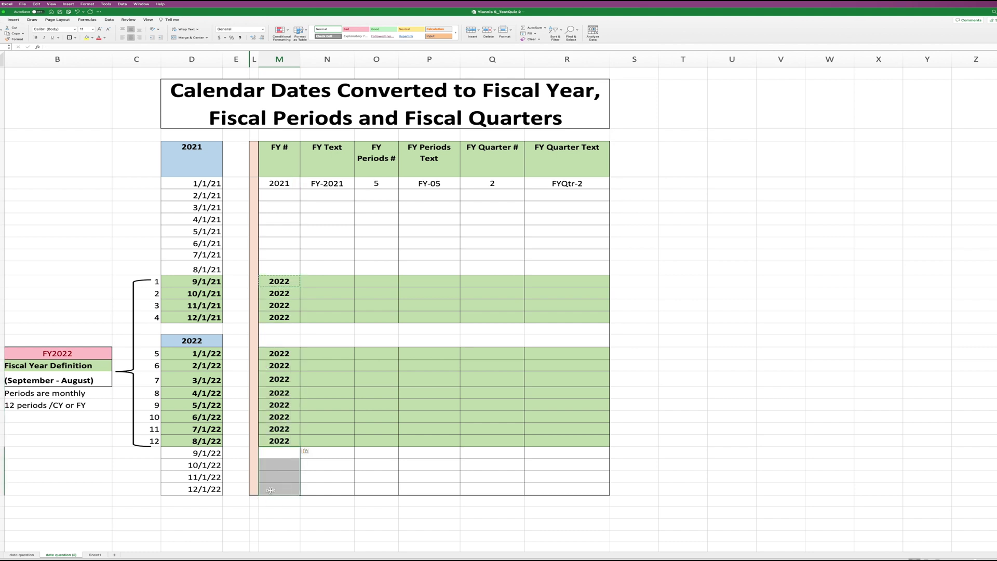
{"action": "right_click", "coordinate": [283, 459]}
{"action": "left_click", "coordinate": [302, 382]}
{"action": "left_click_drag", "start_coordinate": [279, 196], "coordinate": [280, 262]}
{"action": "right_click", "coordinate": [280, 262]}
{"action": "left_click", "coordinate": [343, 301]}
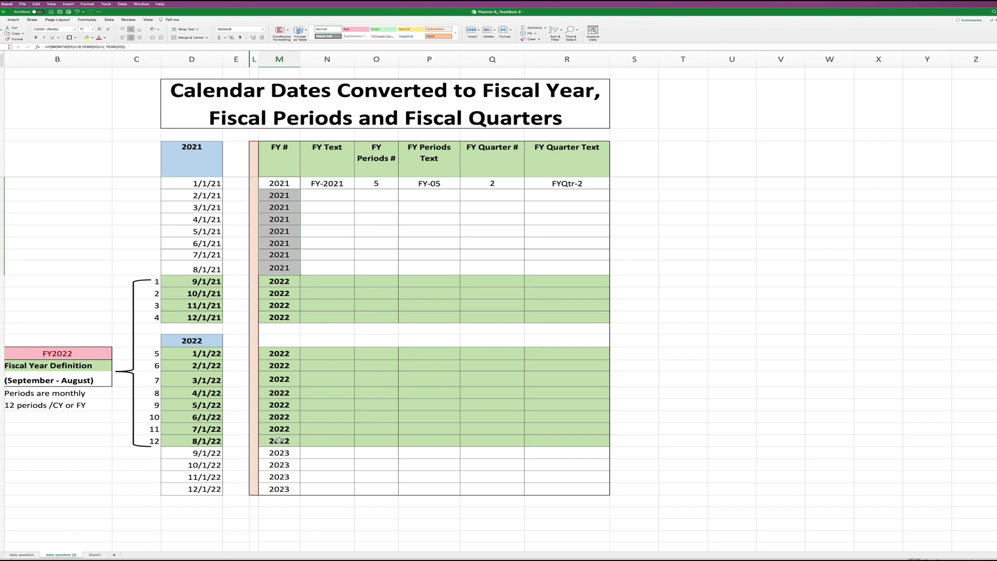
Reuse the 9/1/21 FY # formula in its FY Text cell as ="FY-" & IF(MONTH(D13)>=9,YEAR(D13)+1, YEAR(D13))
{"action": "left_click", "coordinate": [321, 287]}
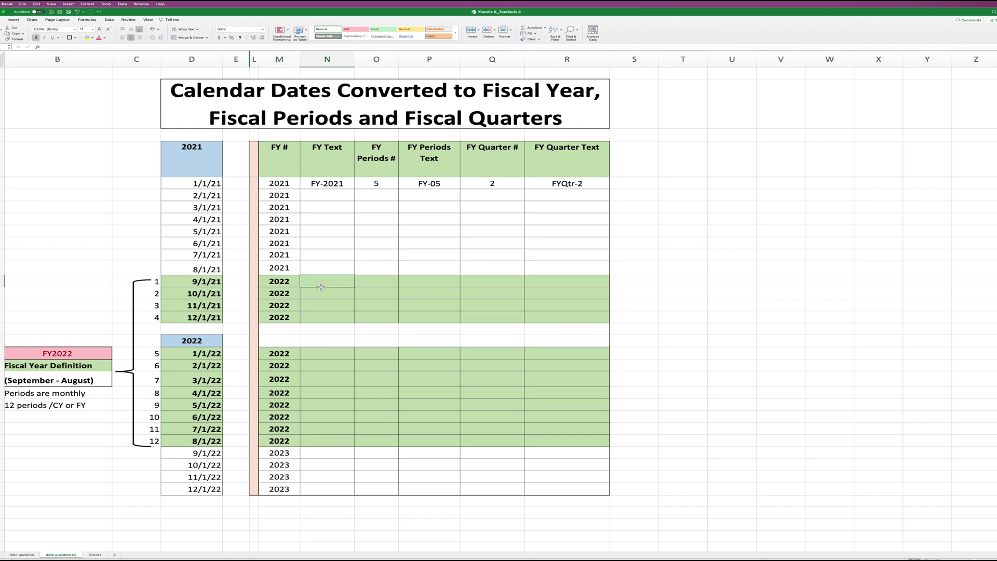
{"action": "left_click", "coordinate": [283, 285]}
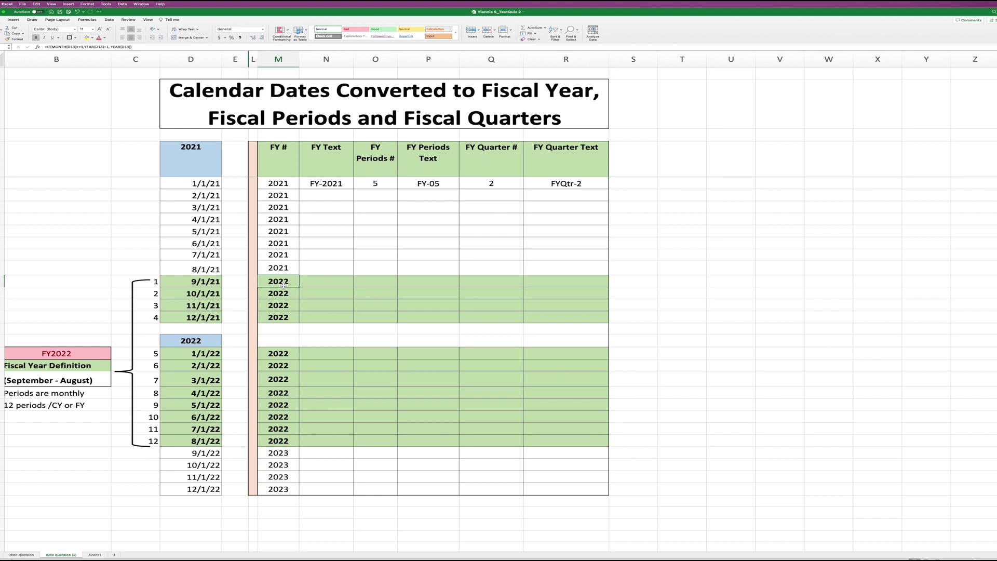
{"action": "scroll", "coordinate": [291, 276], "scroll_direction": "down", "scroll_amount": 1}
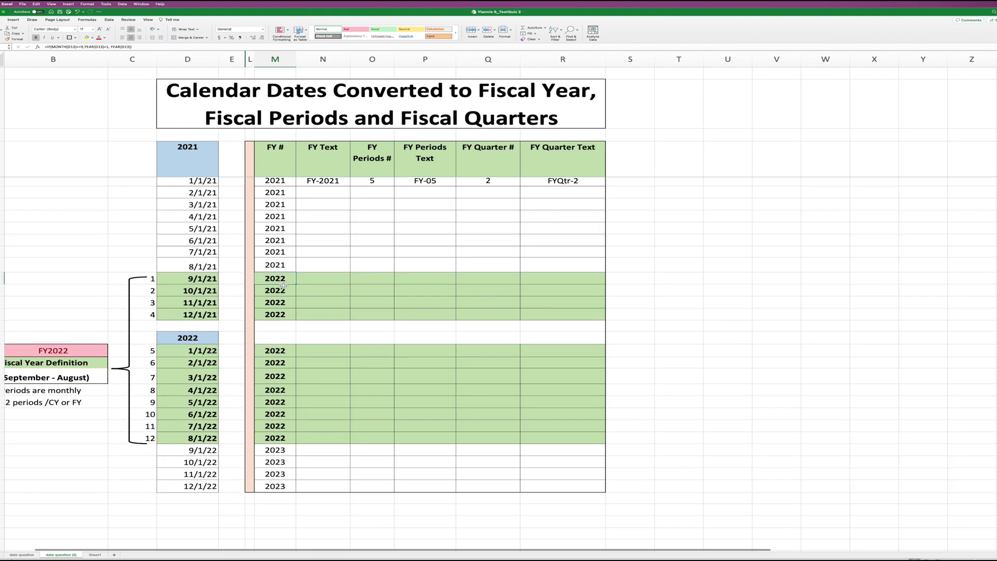
{"action": "left_click_drag", "start_coordinate": [132, 47], "coordinate": [40, 55]}
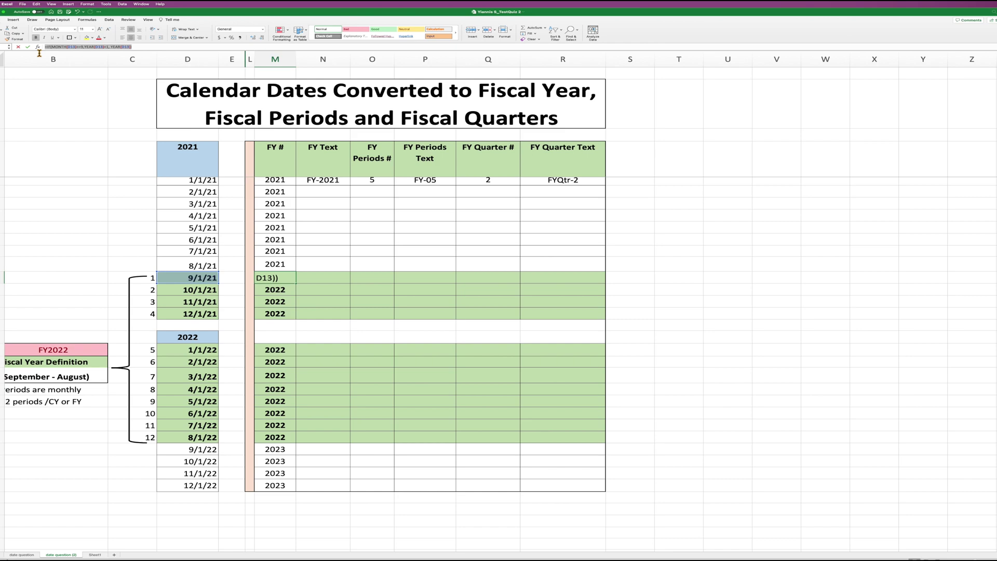
{"action": "key", "text": "Escape"}
{"action": "left_click", "coordinate": [315, 281]}
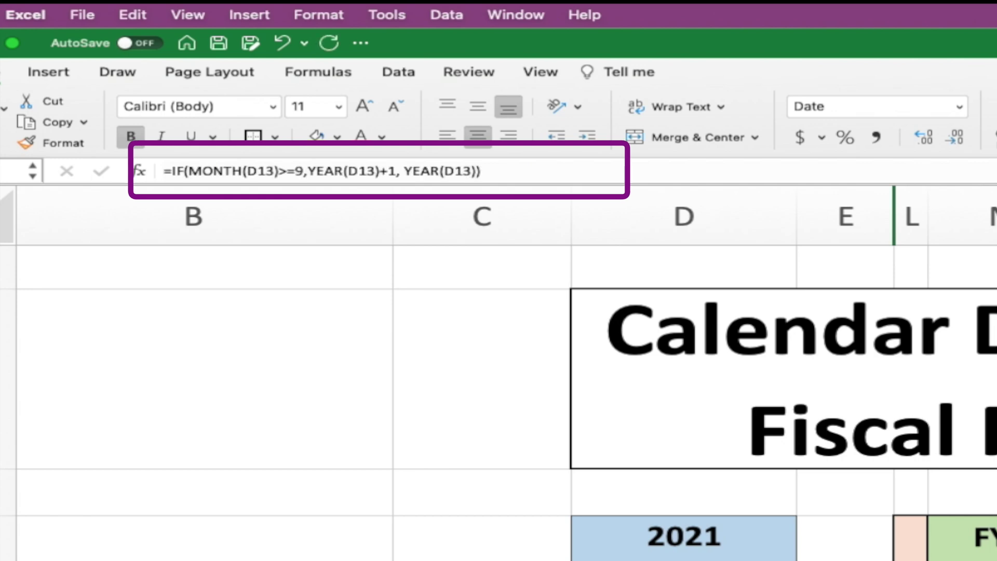
{"action": "left_click", "coordinate": [176, 176]}
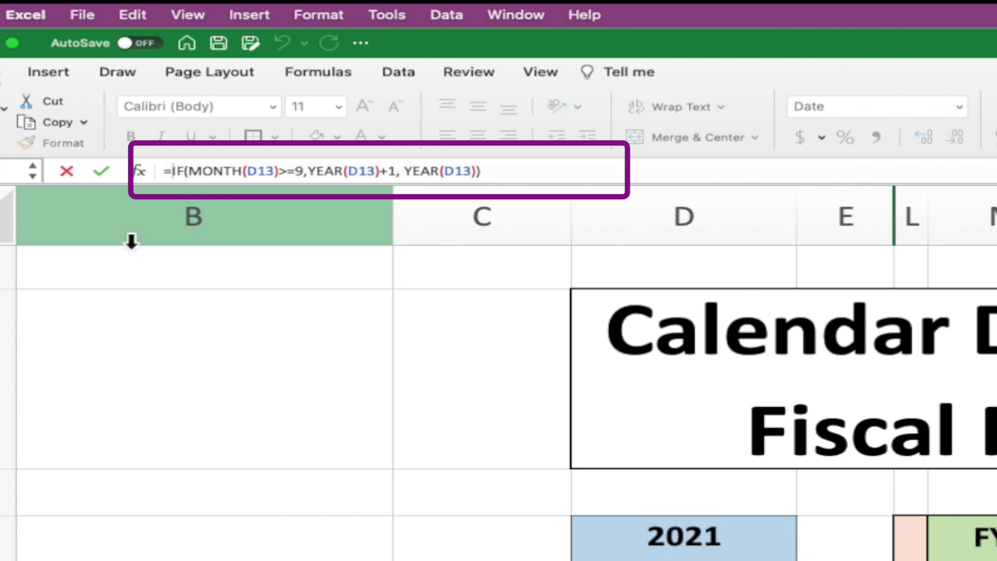
{"action": "type", "text": "\"FY-\" &"}
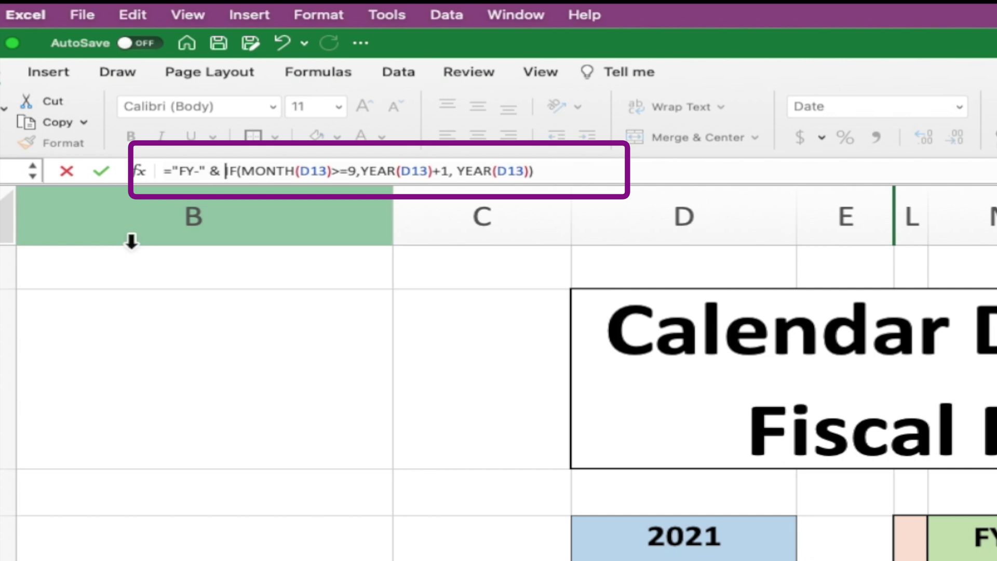
{"action": "key", "text": "Return"}
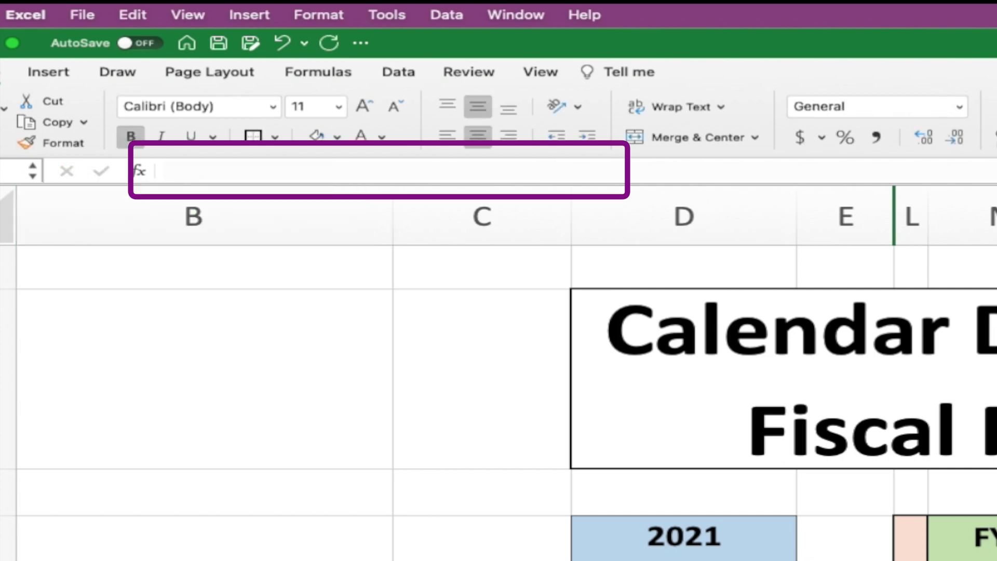
Copy the 9/1/21 FY Text formula, without its formatting, to the rows 2/1/21 through 12/1/21 and 1/1/22 through 12/1/22
{"action": "key", "text": "Up"}
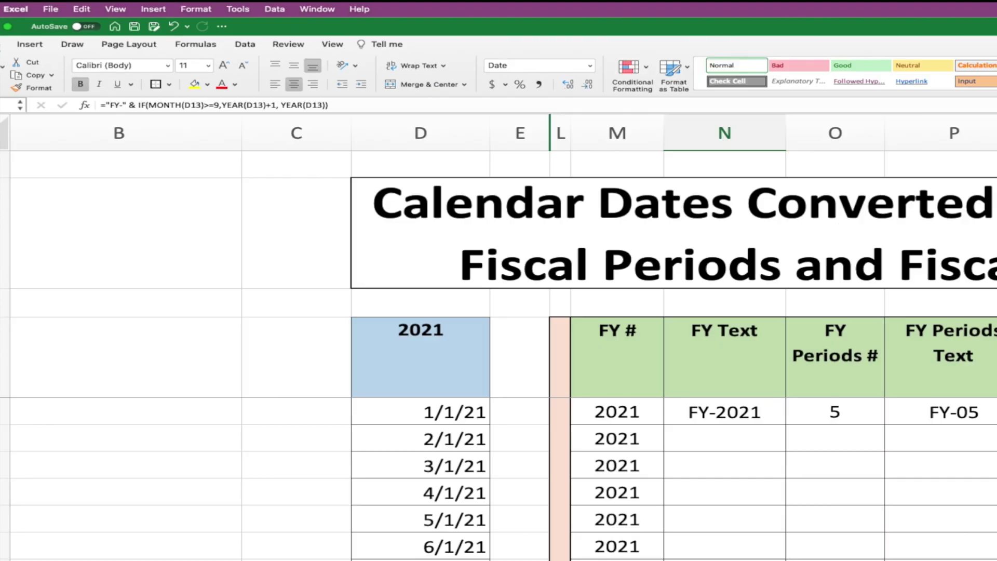
{"action": "left_click_drag", "start_coordinate": [327, 196], "coordinate": [325, 323]}
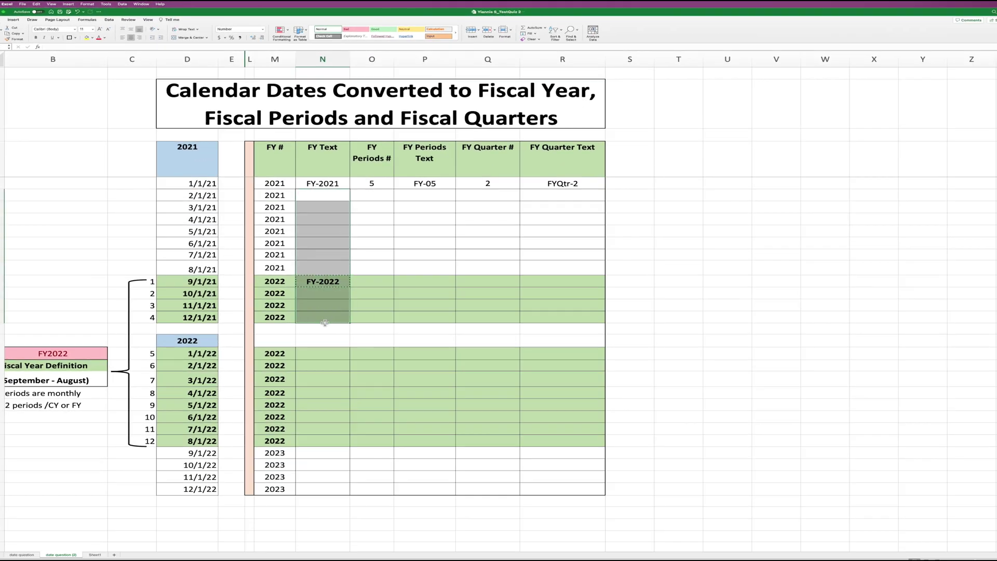
{"action": "right_click", "coordinate": [325, 323]}
{"action": "mouse_move", "coordinate": [364, 335]}
{"action": "left_click", "coordinate": [416, 346]}
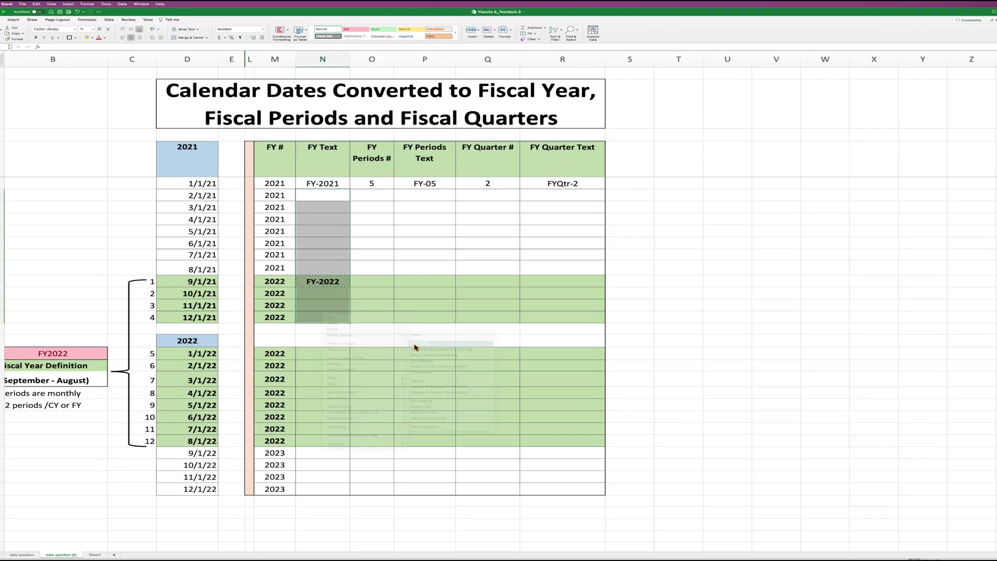
{"action": "left_click_drag", "start_coordinate": [322, 356], "coordinate": [322, 488]}
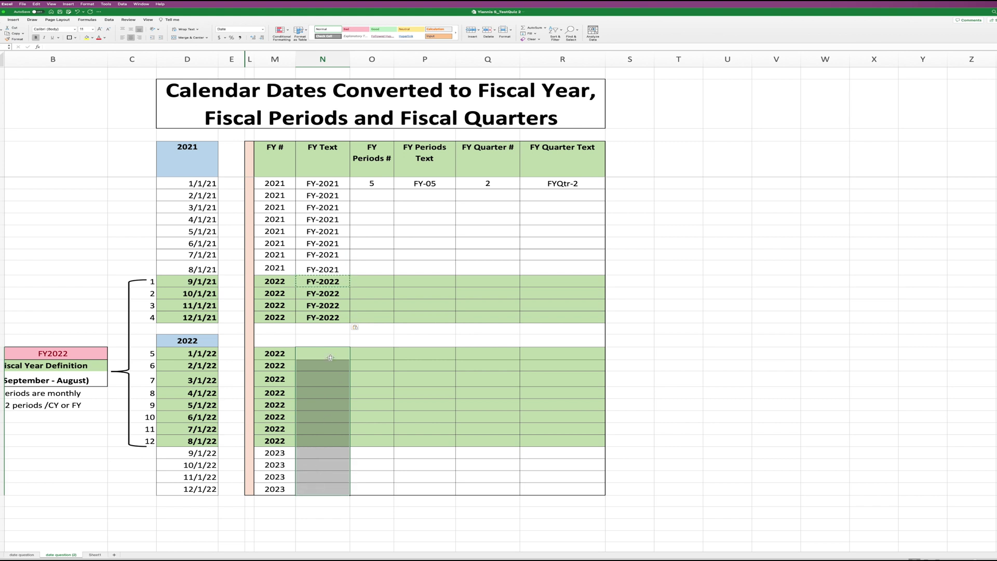
{"action": "right_click", "coordinate": [331, 358]}
{"action": "mouse_move", "coordinate": [345, 375]}
{"action": "left_click", "coordinate": [425, 383]}
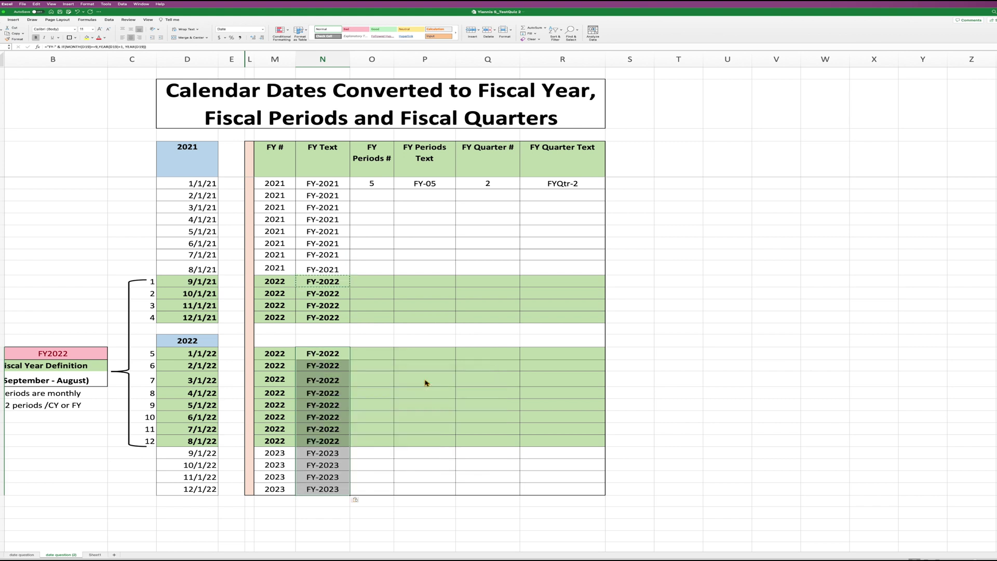
{"action": "left_click", "coordinate": [332, 391]}
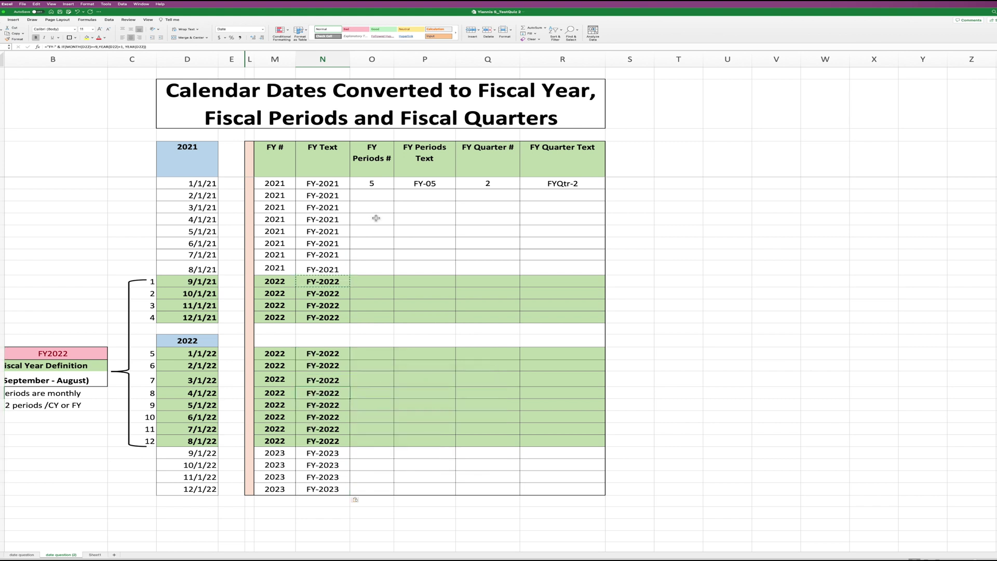
Enter trial values 1, 2, 3 and 4 in the FY Periods # cells for 9/1/21 through 12/1/21, and clear them
{"action": "left_click", "coordinate": [381, 283]}
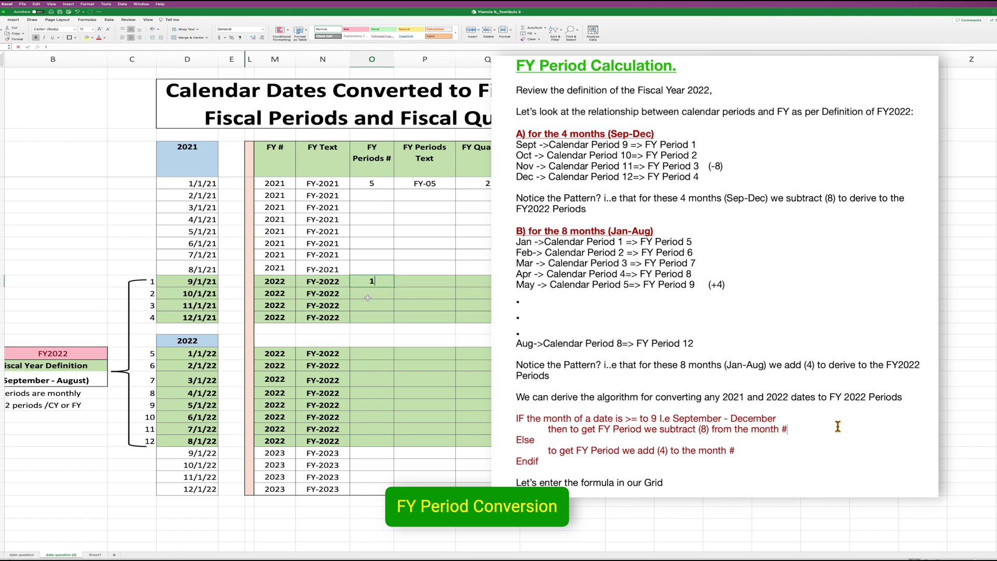
{"action": "left_click", "coordinate": [368, 297]}
{"action": "type", "text": "2"}
{"action": "left_click", "coordinate": [375, 309]}
{"action": "type", "text": "3"}
{"action": "left_click", "coordinate": [380, 323]}
{"action": "type", "text": "4"}
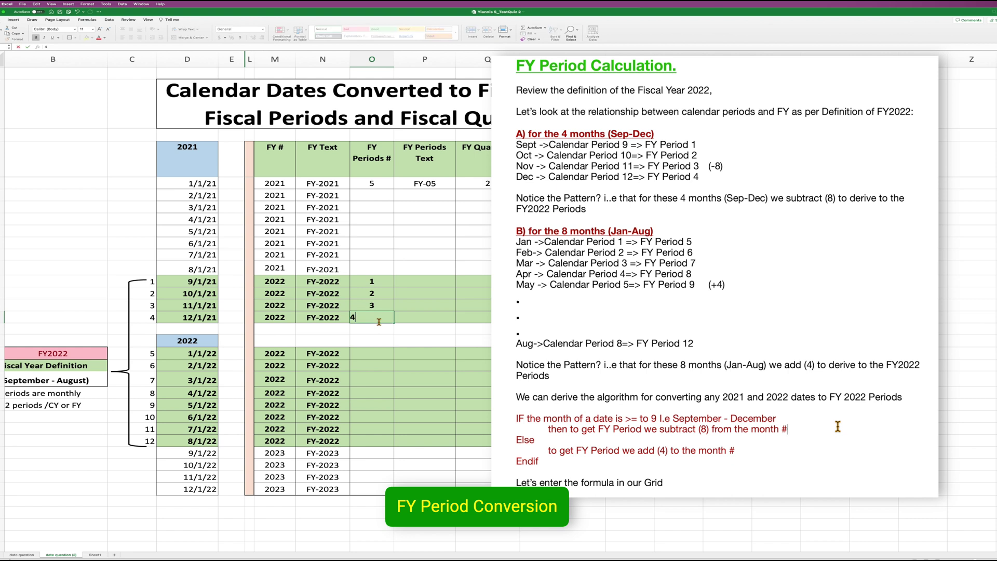
{"action": "key", "text": "Tab"}
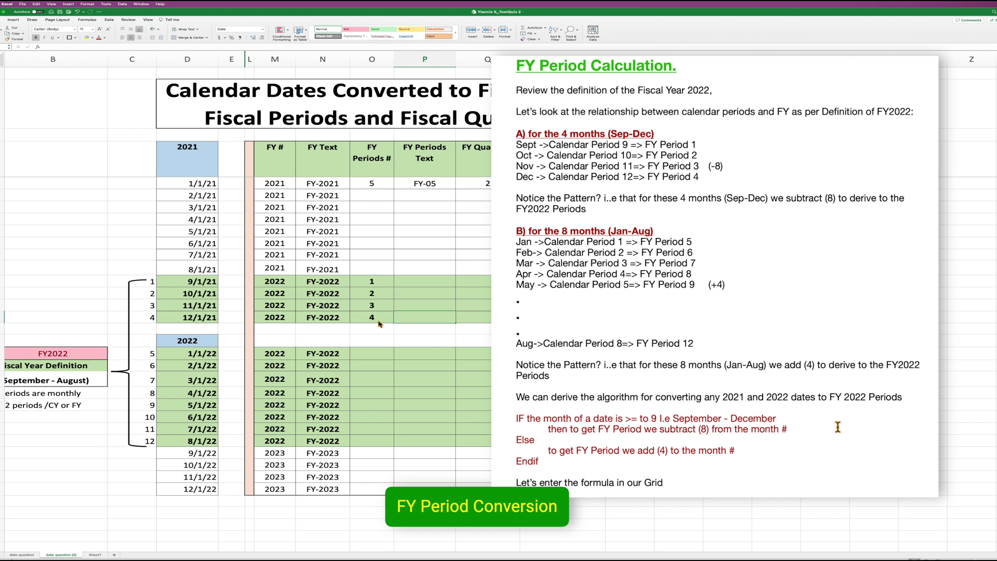
{"action": "left_click_drag", "start_coordinate": [384, 283], "coordinate": [381, 316]}
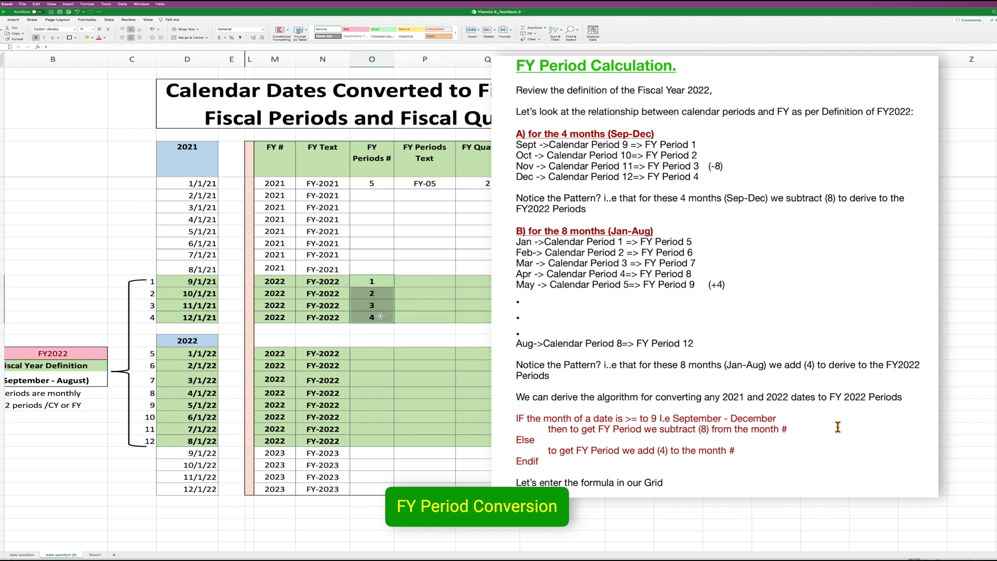
{"action": "key", "text": "Delete"}
Enter =IF(MONTH(D13)>=9, MONTH(D13)-8,MONTH(D13)+4) in the FY Periods # cell for 9/1/21
{"action": "left_click", "coordinate": [387, 284]}
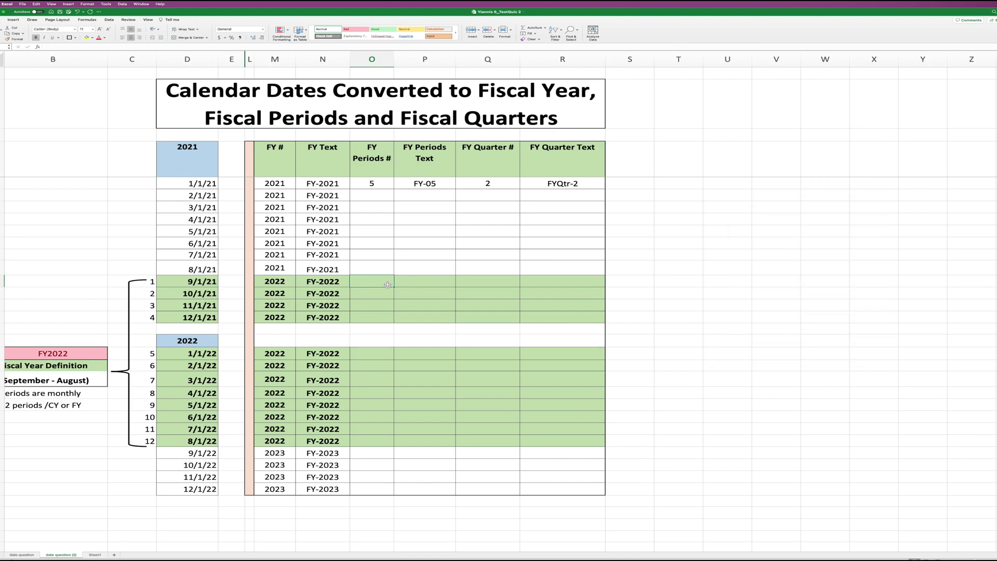
{"action": "type", "text": "=IF(MONTH(D13"}
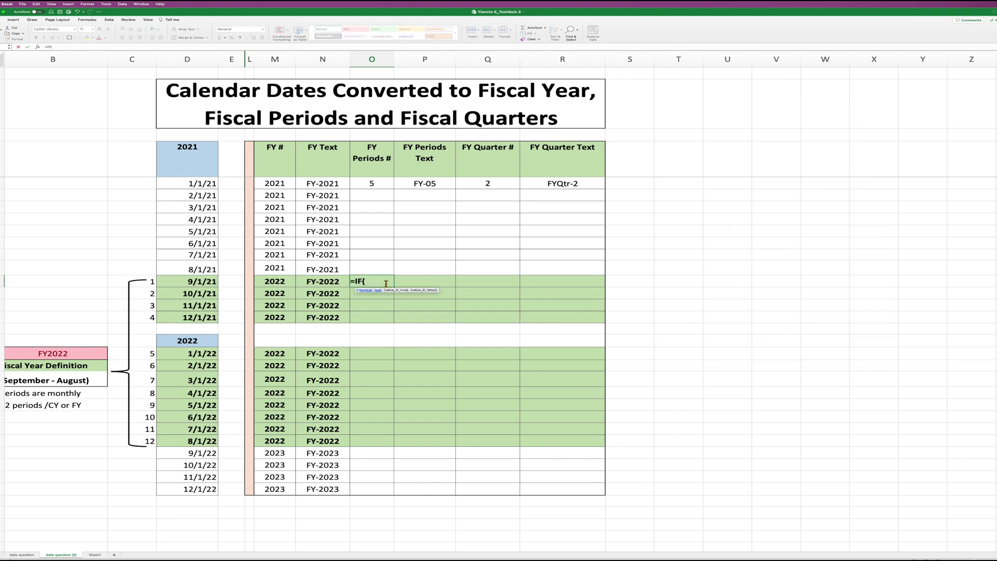
{"action": "type", "text": ")"}
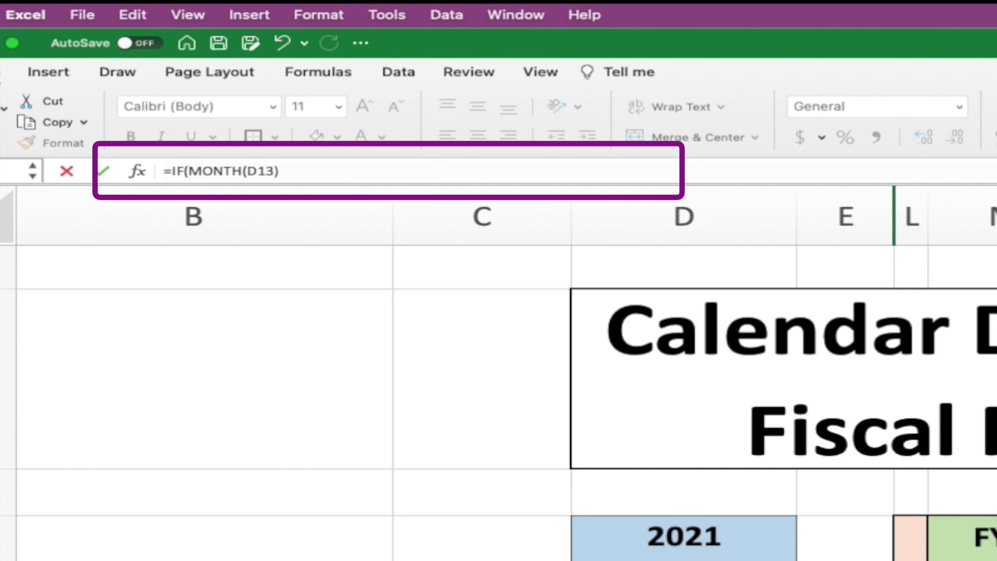
{"action": "type", "text": ">=9, MONTH(D13)"}
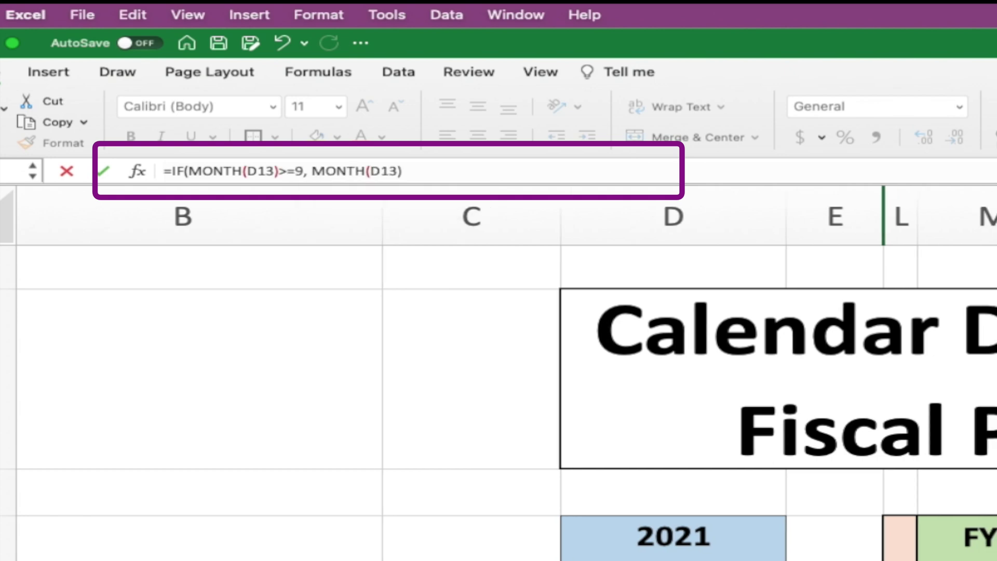
{"action": "type", "text": "-8,MONTH(D13)"}
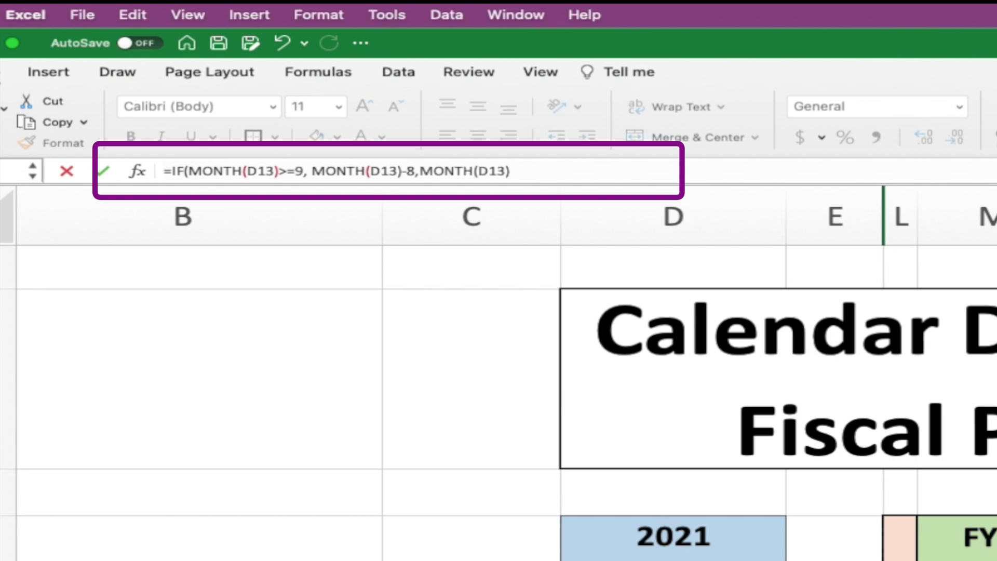
{"action": "type", "text": "+4)"}
{"action": "key", "text": "Return"}
Copy the 9/1/21 FY Periods # formula to the rows 10/1/21 through 12/1/21 and 1/1/22 through 8/1/22
{"action": "key", "text": "Up"}
{"action": "key", "text": "Right"}
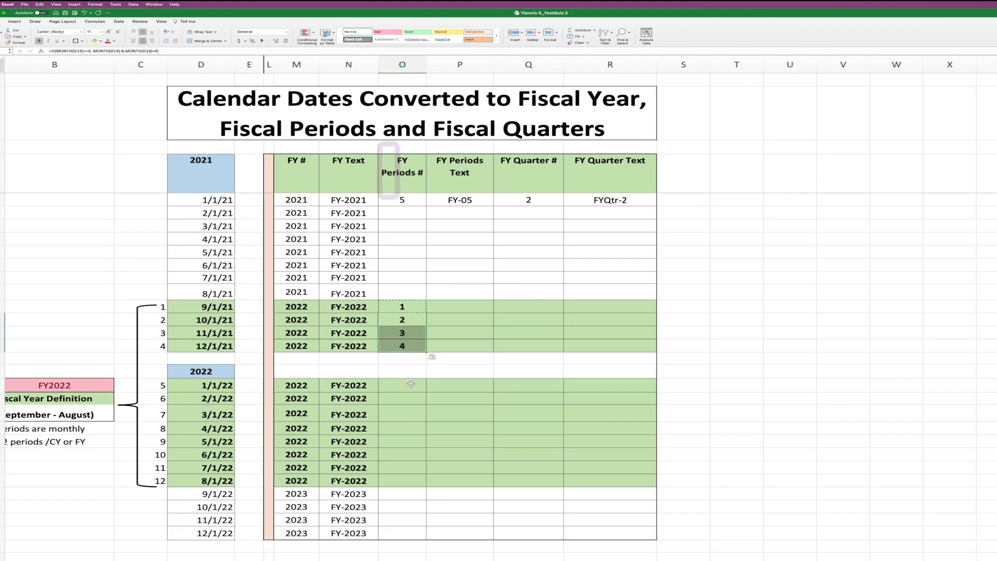
{"action": "left_click_drag", "start_coordinate": [368, 353], "coordinate": [369, 441]}
{"action": "right_click", "coordinate": [369, 431]}
{"action": "mouse_move", "coordinate": [406, 450]}
{"action": "left_click", "coordinate": [457, 458]}
Copy the FY Periods # formula, without its formatting, to the rows 2/1/21 through 8/1/21 and 9/1/22 through 12/1/22
{"action": "left_click_drag", "start_coordinate": [369, 196], "coordinate": [368, 268]}
{"action": "right_click", "coordinate": [369, 205]}
{"action": "mouse_move", "coordinate": [405, 223]}
{"action": "left_click", "coordinate": [457, 231]}
{"action": "left_click_drag", "start_coordinate": [380, 453], "coordinate": [380, 489]}
{"action": "right_click", "coordinate": [380, 457]}
{"action": "left_click", "coordinate": [397, 456]}
{"action": "key", "text": "Escape"}
{"action": "left_click", "coordinate": [430, 198]}
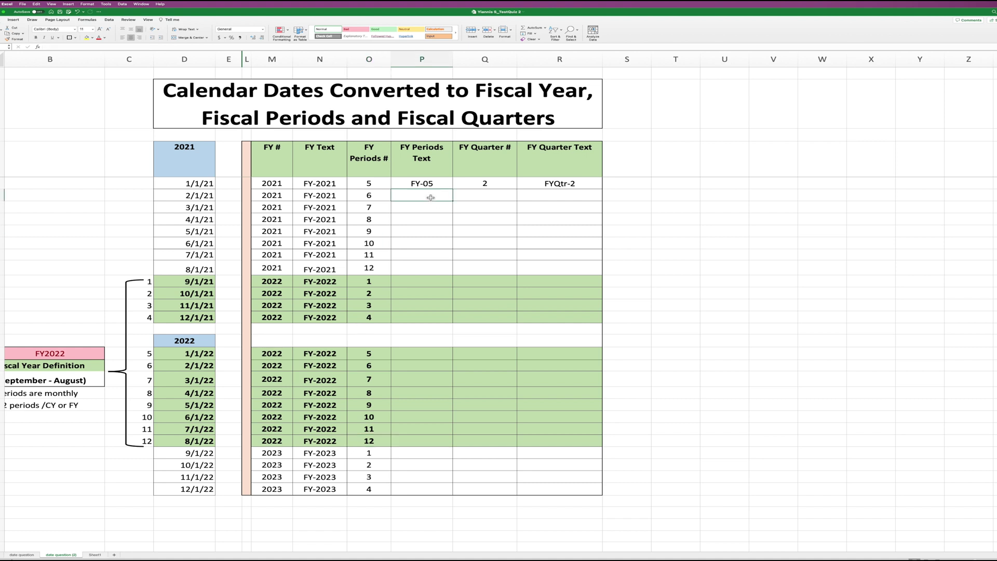
Enter ="FY-"& IF(MONTH(D6)>=9, MONTH(D6)-8,MONTH(D6)+4) in the FY Periods Text cell for 2/1/21, reusing its FY Periods # formula
{"action": "left_click", "coordinate": [368, 197]}
{"action": "left_click_drag", "start_coordinate": [48, 48], "coordinate": [152, 56]}
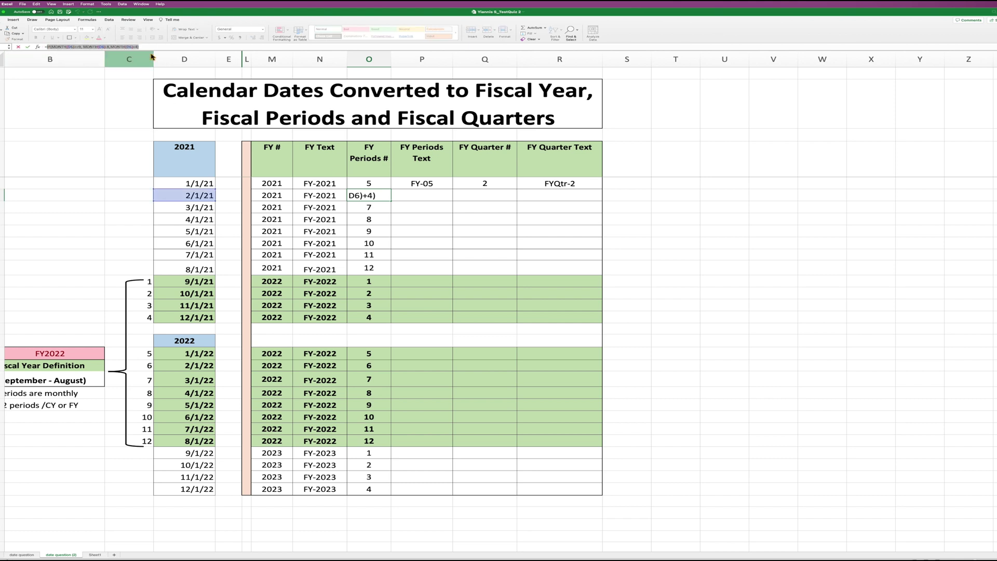
{"action": "key", "text": "Escape"}
{"action": "left_click", "coordinate": [413, 197]}
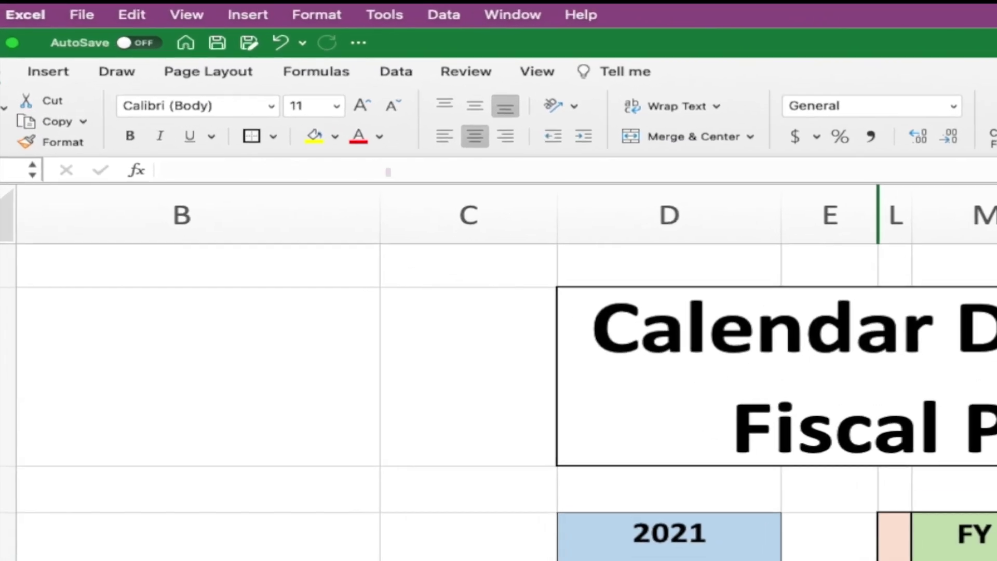
{"action": "type", "text": "=\"FY"}
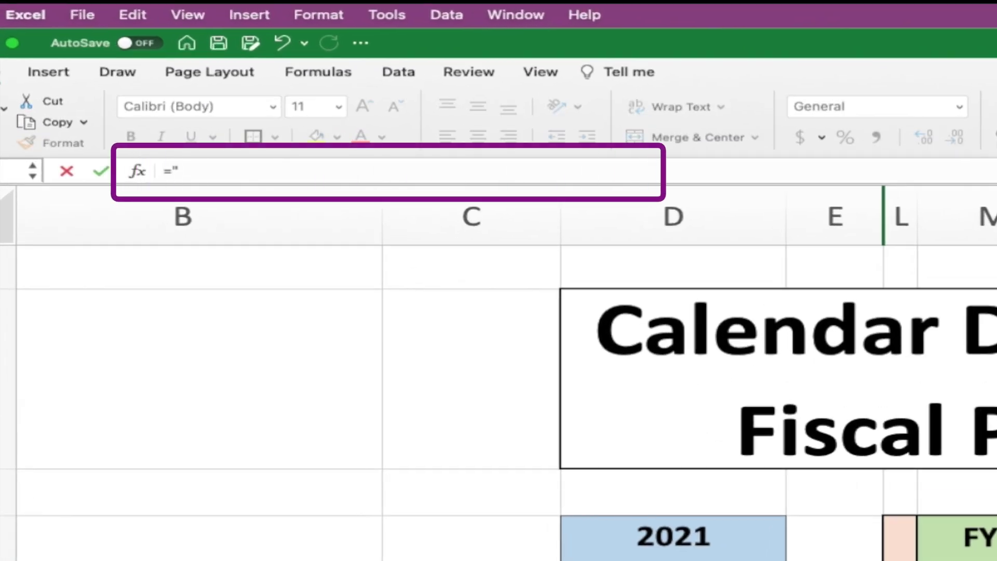
{"action": "type", "text": "-\"&"}
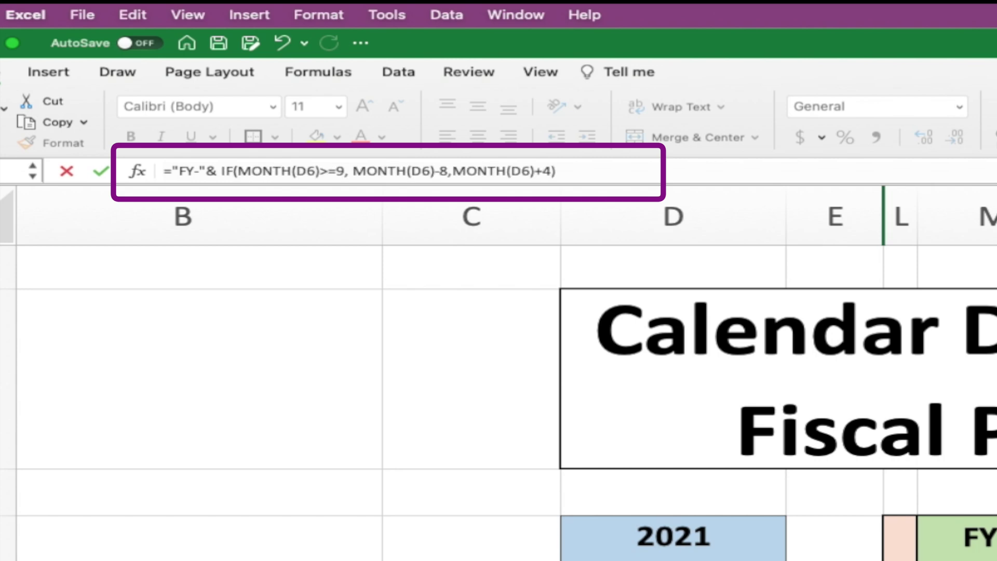
{"action": "key", "text": "Return"}
{"action": "key", "text": "Up"}
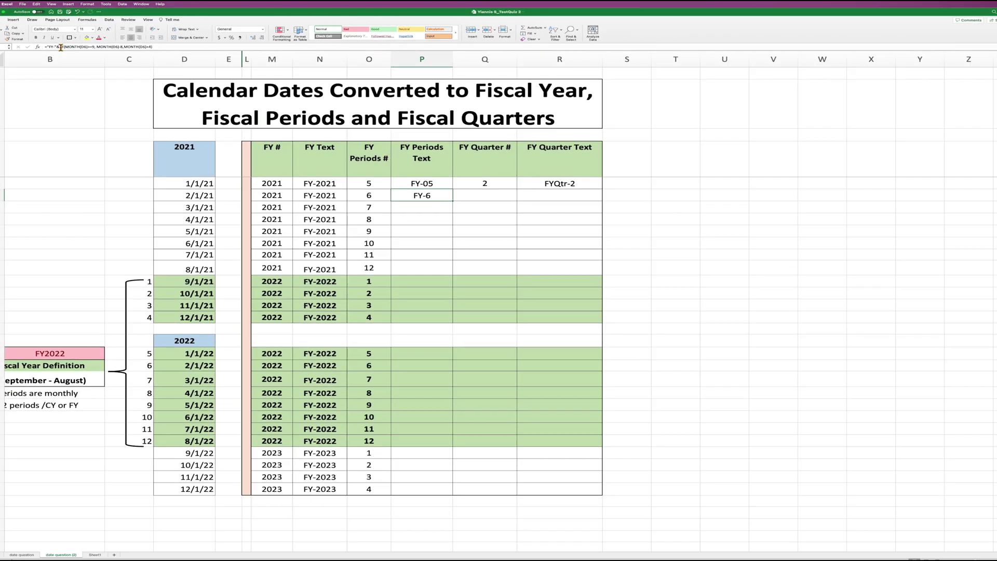
Wrap the IF part of the 2/1/21 FY Periods Text formula in a TEXT function with the format "00"
{"action": "left_click", "coordinate": [61, 48]}
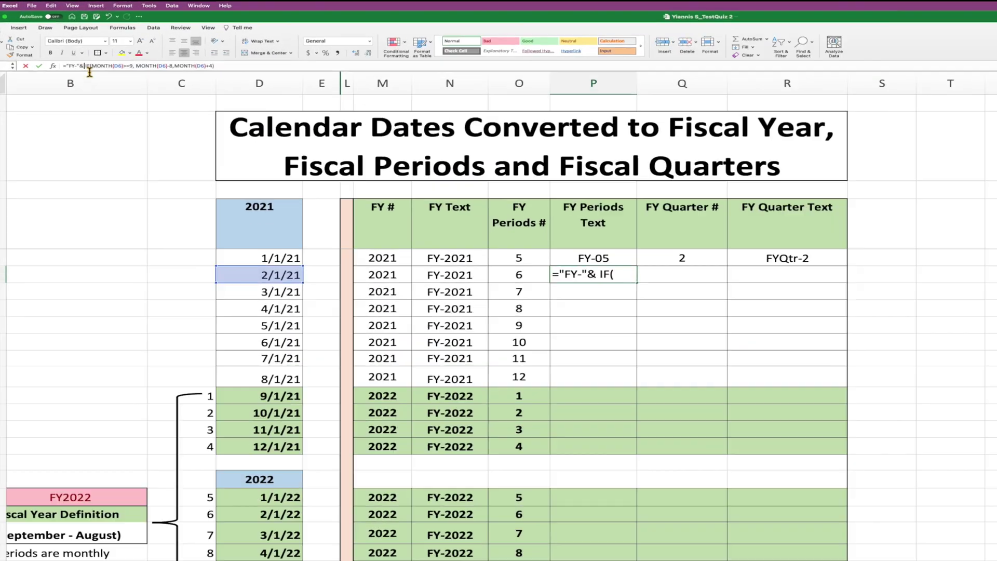
{"action": "type", "text": "TEXT"}
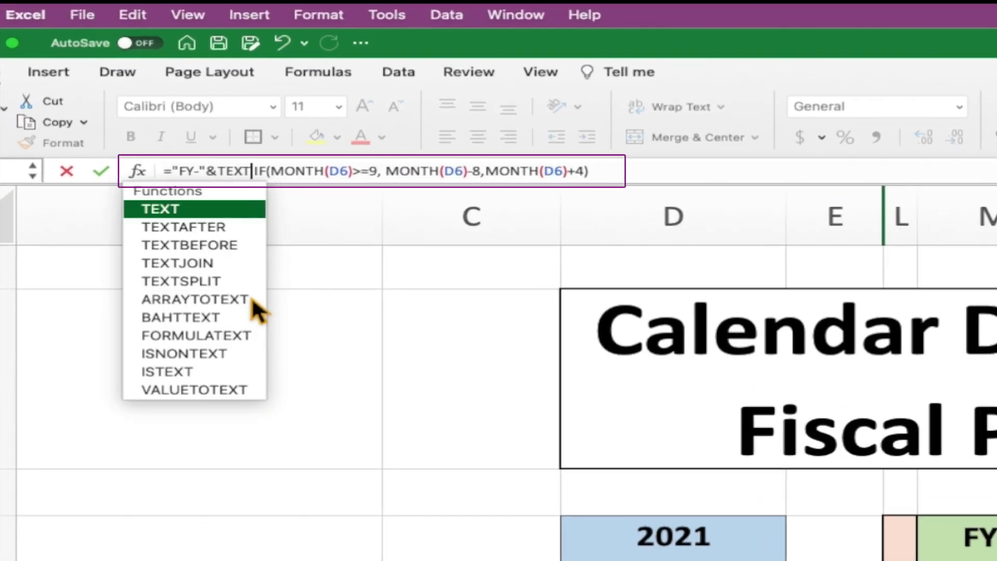
{"action": "type", "text": "("}
{"action": "left_click", "coordinate": [643, 178]}
{"action": "type", "text": ",\"00"}
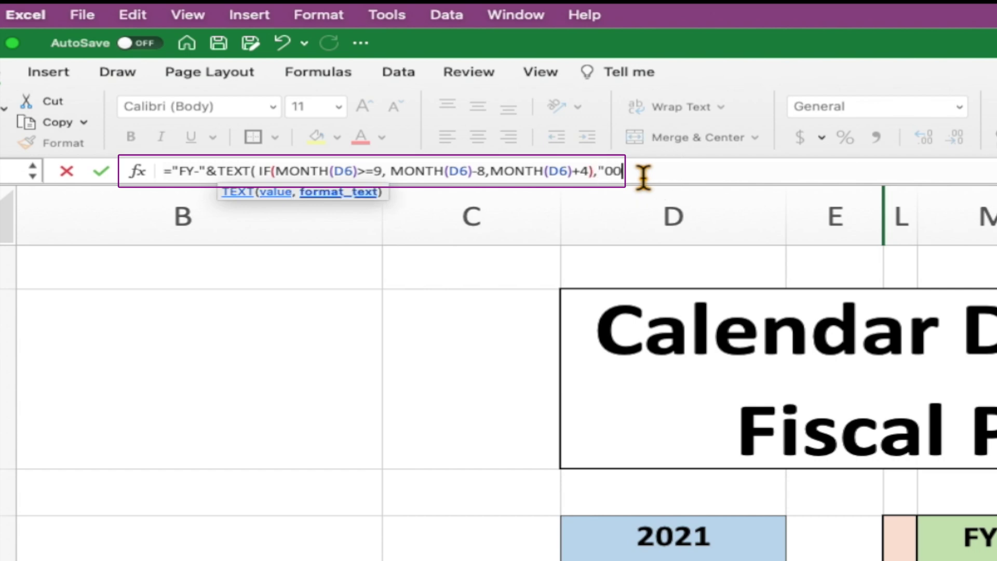
{"action": "type", "text": "\")"}
{"action": "key", "text": "Return"}
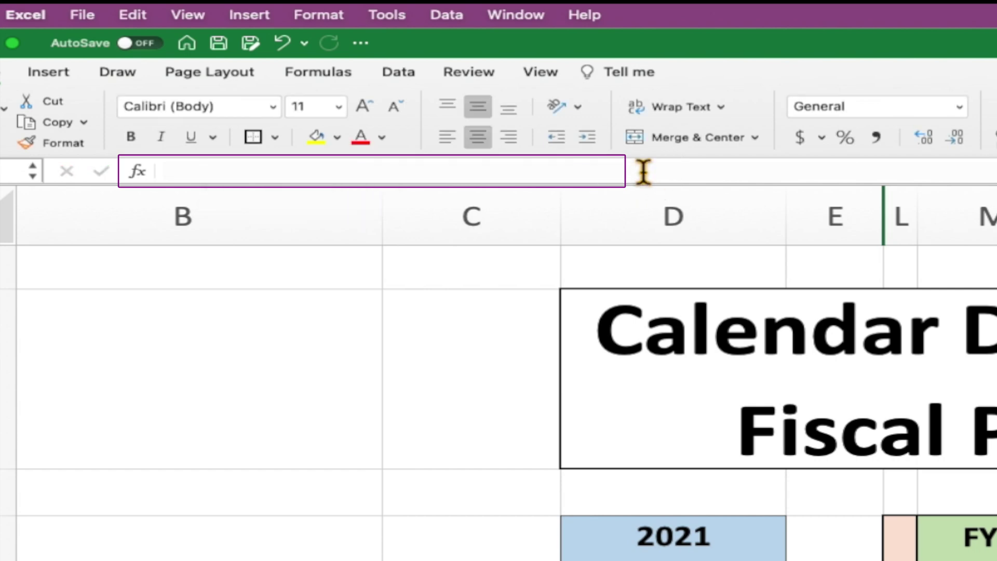
{"action": "key", "text": "Up"}
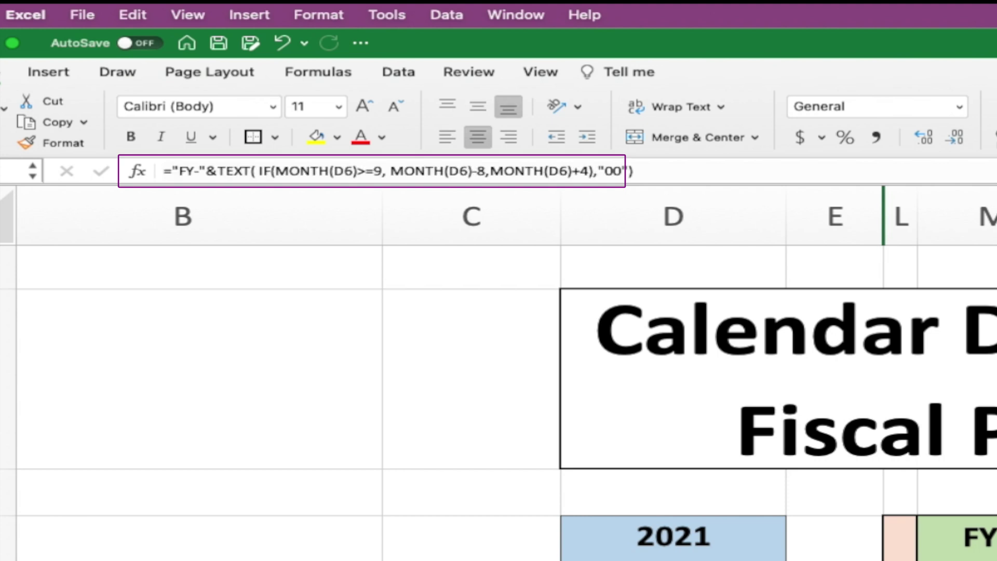
Copy the 2/1/21 FY Periods Text formula, without its formatting, to the rows 3/1/21 through 12/1/21 and 1/1/22 through 12/1/22
{"action": "key", "text": "Down"}
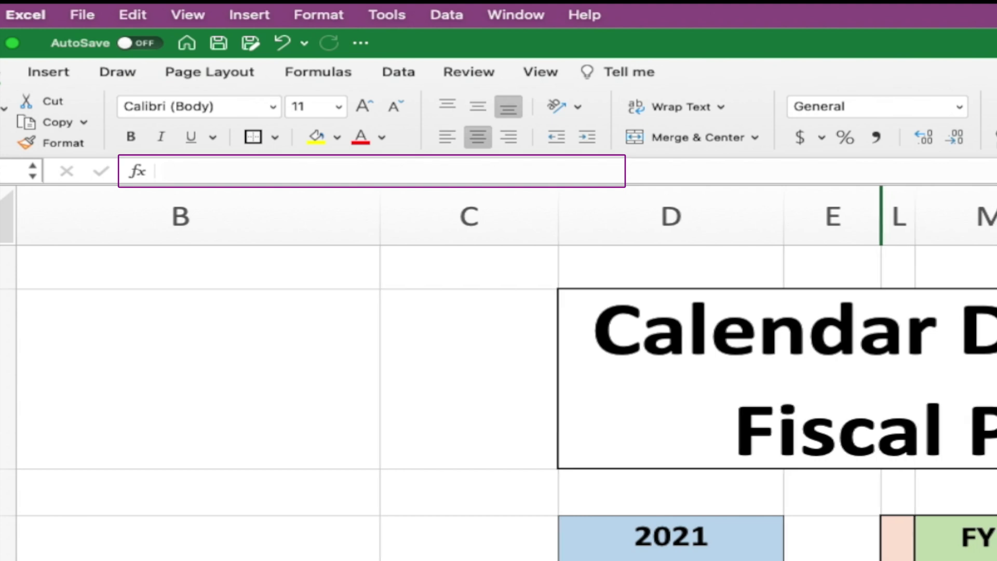
{"action": "key", "text": "Up"}
{"action": "key", "text": "Down"}
{"action": "left_click_drag", "start_coordinate": [459, 385], "coordinate": [459, 533]}
{"action": "right_click", "coordinate": [462, 387]}
{"action": "left_click", "coordinate": [471, 400]}
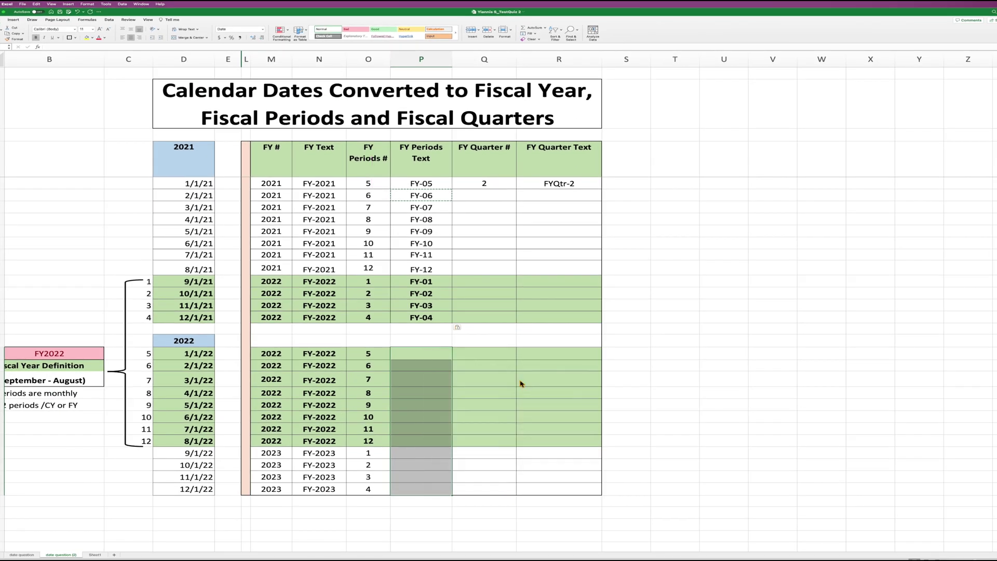
{"action": "left_click", "coordinate": [479, 398]}
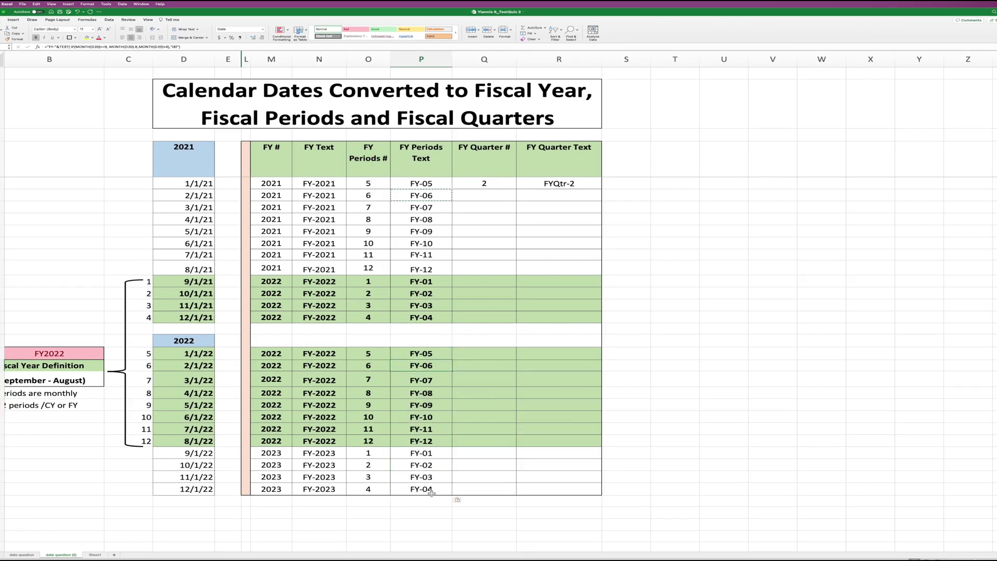
{"action": "left_click", "coordinate": [500, 188]}
{"action": "key", "text": "Escape"}
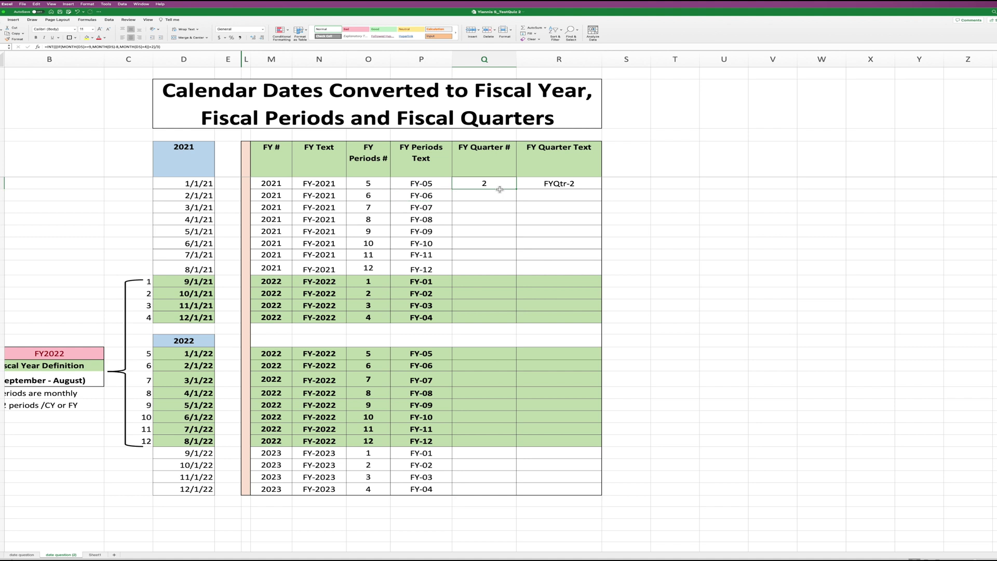
Enter trial values 1, 1, 1 and 2 in the FY Quarter # cells for 9/1/21 through 12/1/21
{"action": "left_click", "coordinate": [484, 284]}
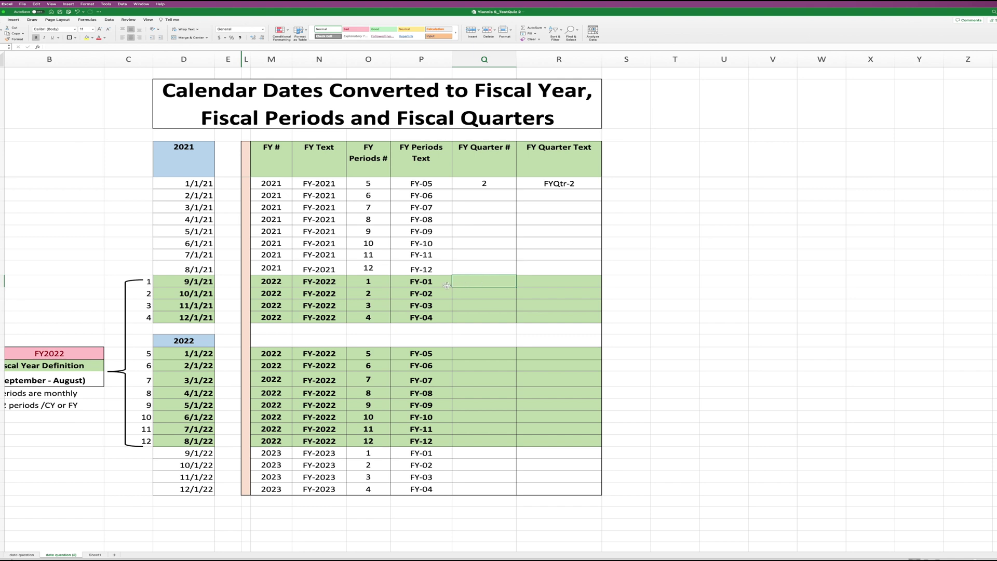
{"action": "type", "text": "1"}
{"action": "key", "text": "Return"}
{"action": "type", "text": "1"}
{"action": "key", "text": "Return"}
{"action": "type", "text": "1"}
{"action": "key", "text": "Return"}
{"action": "type", "text": "2"}
Enter trial values 2, 2, 3, 3, 3, 4, 4 and 4 in the FY Quarter # cells for 1/1/22 through 8/1/22
{"action": "left_click", "coordinate": [486, 353]}
{"action": "type", "text": "2"}
{"action": "left_click", "coordinate": [499, 373]}
{"action": "type", "text": "2"}
{"action": "left_click", "coordinate": [493, 380]}
{"action": "type", "text": "3"}
{"action": "left_click", "coordinate": [493, 393]}
{"action": "type", "text": "3"}
{"action": "left_click", "coordinate": [487, 408]}
{"action": "type", "text": "3"}
{"action": "left_click", "coordinate": [489, 418]}
{"action": "type", "text": "4"}
{"action": "left_click", "coordinate": [489, 430]}
{"action": "type", "text": "4"}
{"action": "left_click", "coordinate": [493, 440]}
{"action": "type", "text": "4"}
{"action": "left_click", "coordinate": [494, 430]}
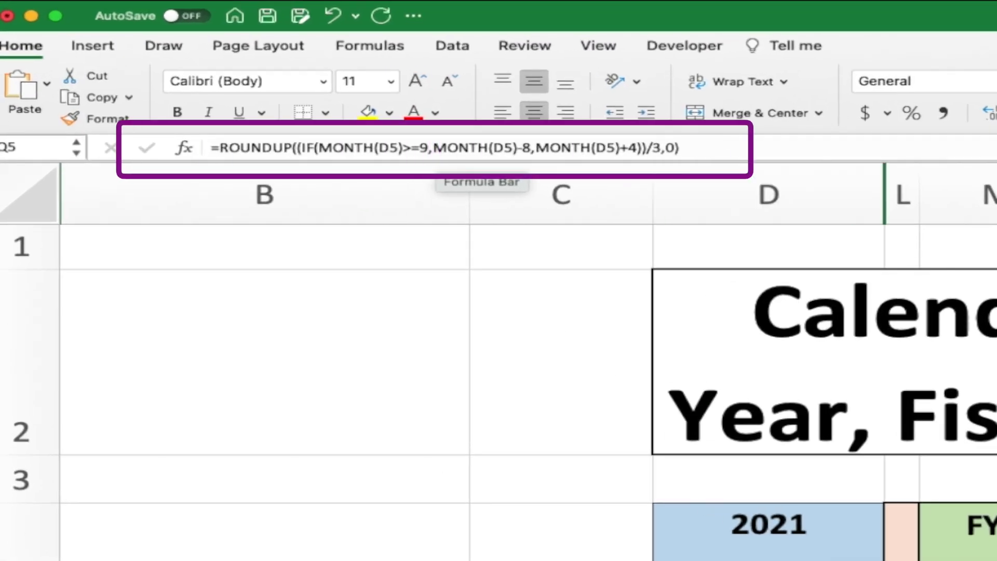
Copy the 1/1/21 FY Quarter # formula, without its formatting, to the rows 2/1/21 through 12/1/21 and 1/1/22 through 12/1/22
{"action": "key", "text": "Down"}
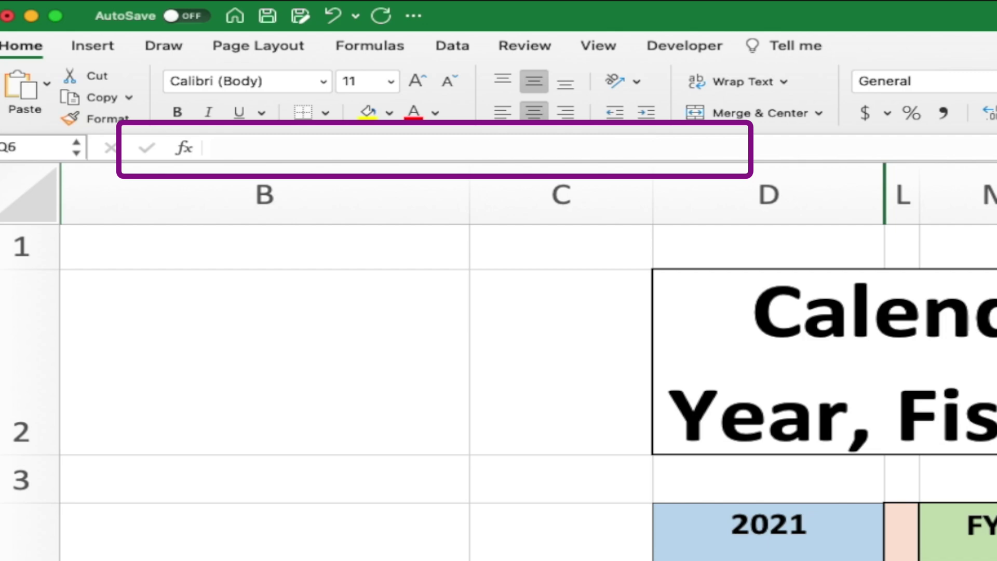
{"action": "key", "text": "Up"}
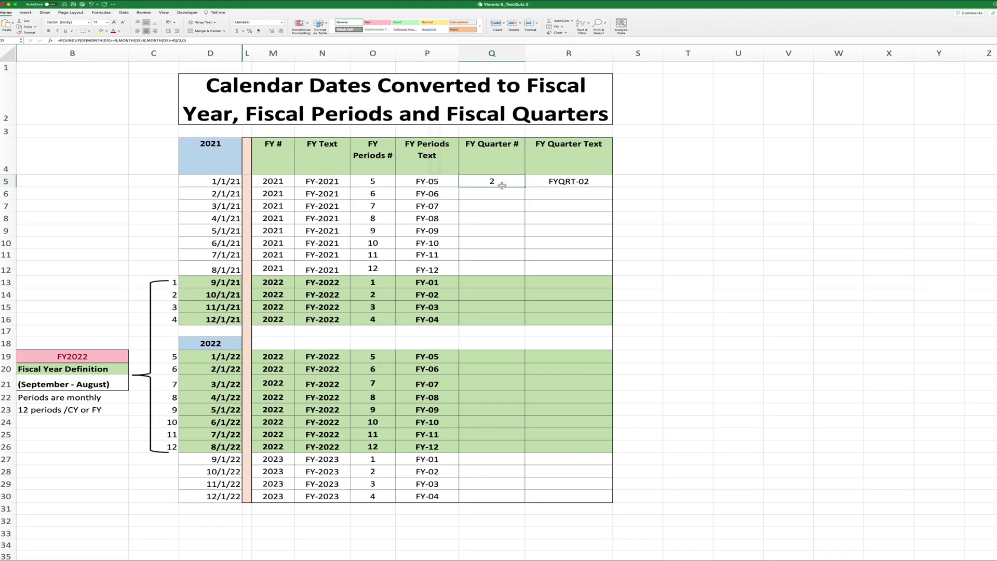
{"action": "key", "text": "ctrl+c"}
{"action": "left_click_drag", "start_coordinate": [497, 195], "coordinate": [498, 319]}
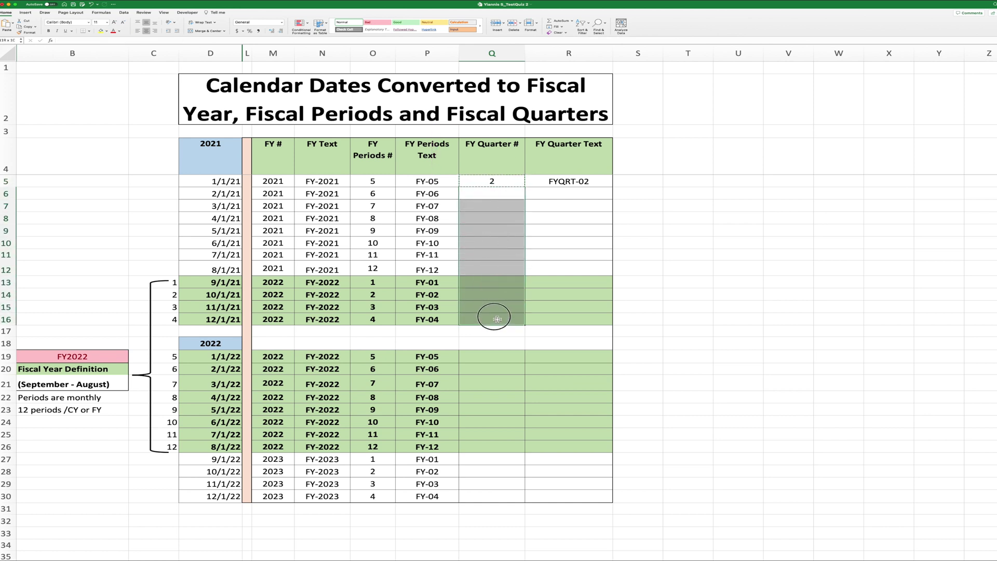
{"action": "right_click", "coordinate": [497, 284]}
{"action": "left_click", "coordinate": [516, 299]}
{"action": "left_click_drag", "start_coordinate": [492, 357], "coordinate": [492, 496]}
{"action": "key", "text": "super+v"}
{"action": "left_click", "coordinate": [678, 399]}
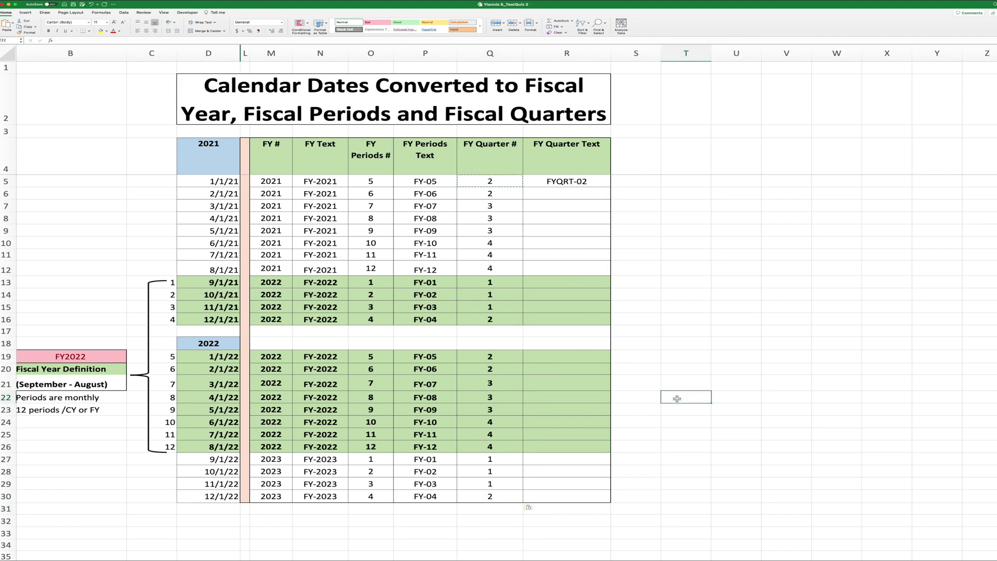
Review the 1/1/21 FY Quarter Text formula and copy it to the rows 2/1/21 through 12/1/21 and 1/1/22 through 12/1/22
{"action": "left_click", "coordinate": [587, 185]}
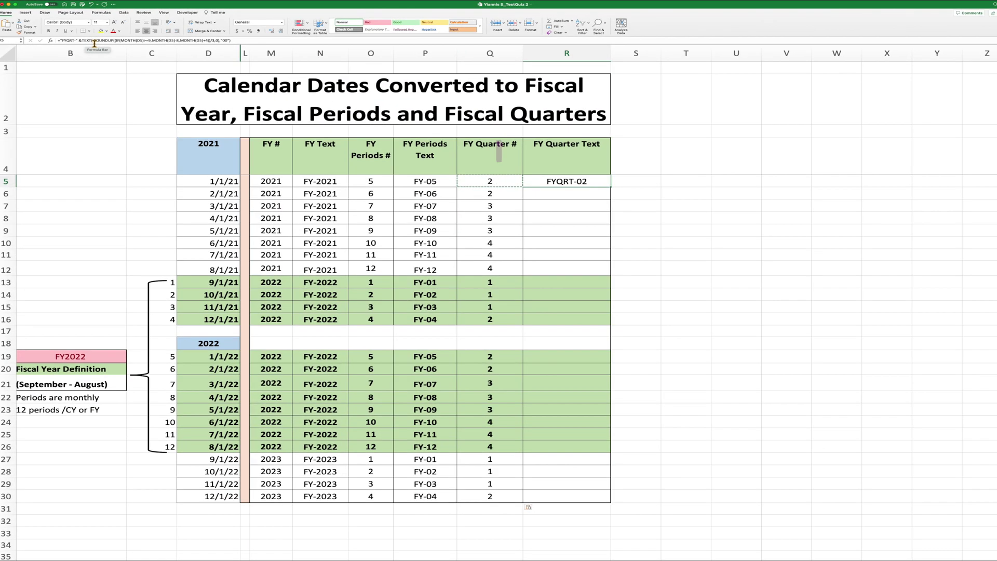
{"action": "left_click", "coordinate": [235, 43]}
{"action": "key", "text": "Return"}
{"action": "left_click", "coordinate": [566, 182]}
{"action": "key", "text": "super+c"}
{"action": "left_click_drag", "start_coordinate": [566, 193], "coordinate": [566, 319]}
{"action": "right_click", "coordinate": [571, 319]}
{"action": "left_click", "coordinate": [645, 338]}
{"action": "left_click_drag", "start_coordinate": [566, 369], "coordinate": [563, 493]}
{"action": "right_click", "coordinate": [570, 358]}
{"action": "left_click", "coordinate": [643, 376]}
{"action": "left_click", "coordinate": [670, 383]}
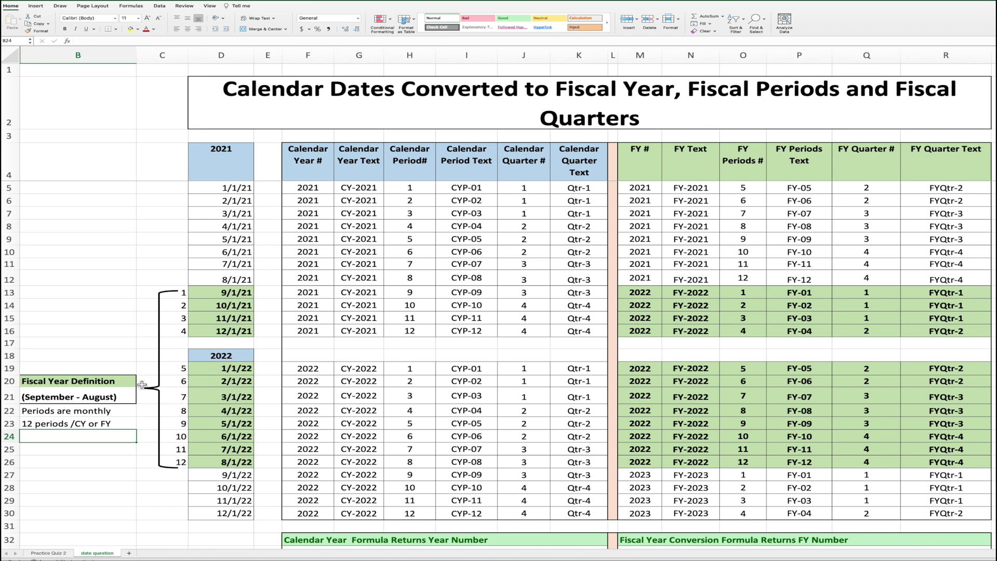
Enter FY2022 in the cell above Fiscal Year Definition on the date question sheet and center it
{"action": "left_click", "coordinate": [131, 369]}
{"action": "type", "text": "Fy"}
{"action": "key", "text": "BackSpace"}
{"action": "key", "text": "BackSpace"}
{"action": "key", "text": "BackSpace"}
{"action": "key", "text": "BackSpace"}
{"action": "key", "text": "BackSpace"}
{"action": "key", "text": "BackSpace"}
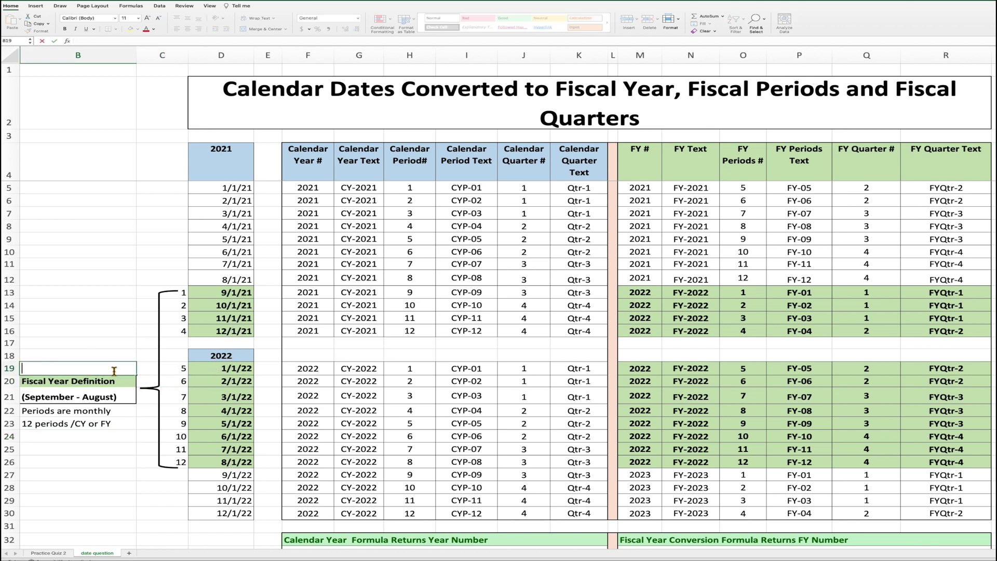
{"action": "left_click", "coordinate": [54, 41]}
{"action": "left_click", "coordinate": [188, 30]}
Give the FY2022 cell a Thick Box Border and the Bad cell style
{"action": "left_click", "coordinate": [115, 29]}
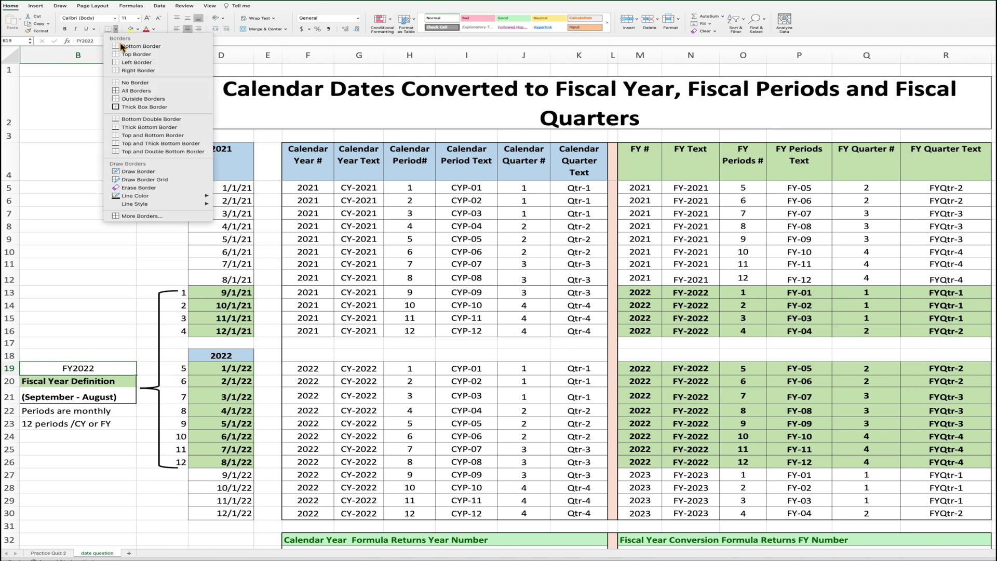
{"action": "left_click", "coordinate": [157, 106]}
{"action": "left_click", "coordinate": [466, 18]}
{"action": "left_click", "coordinate": [94, 357]}
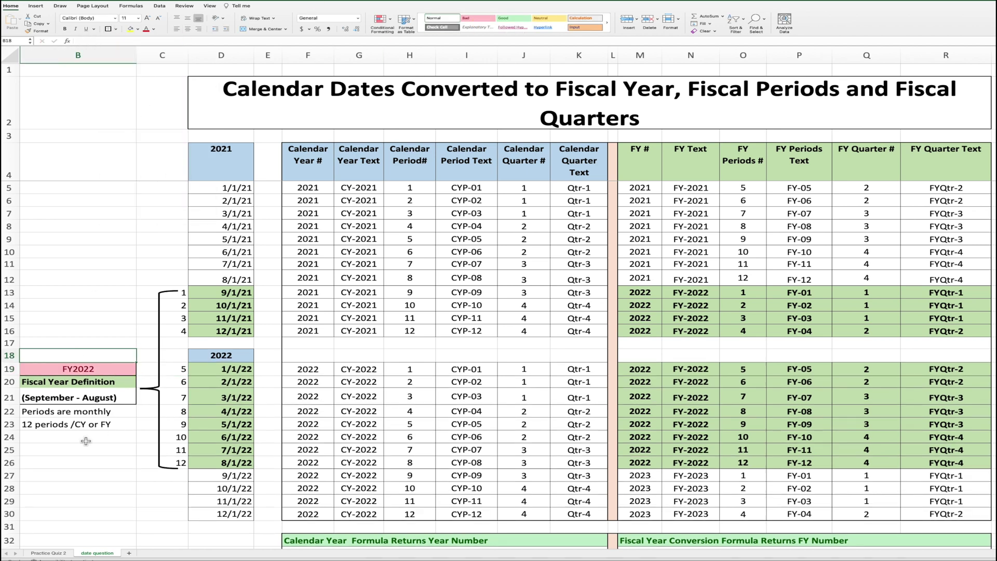